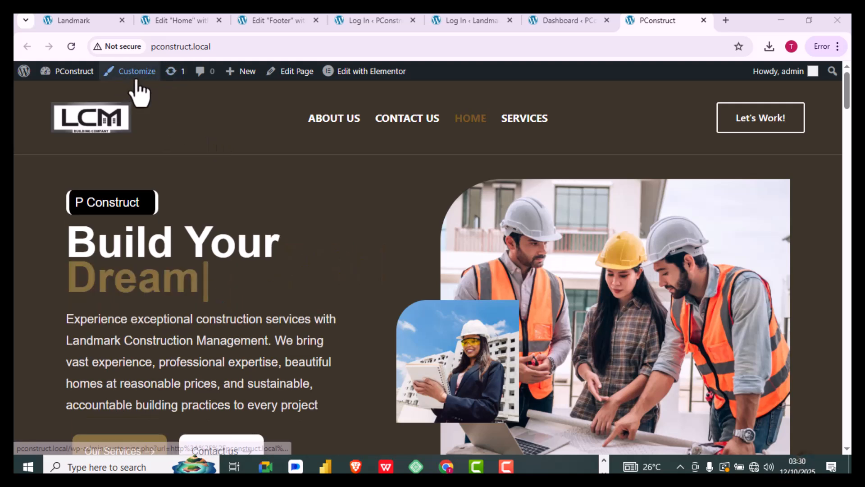
# Find the Customize entry under Appearance in the PConstruct dashboard and compare it with the one on the live site
pyautogui.click(570, 19)
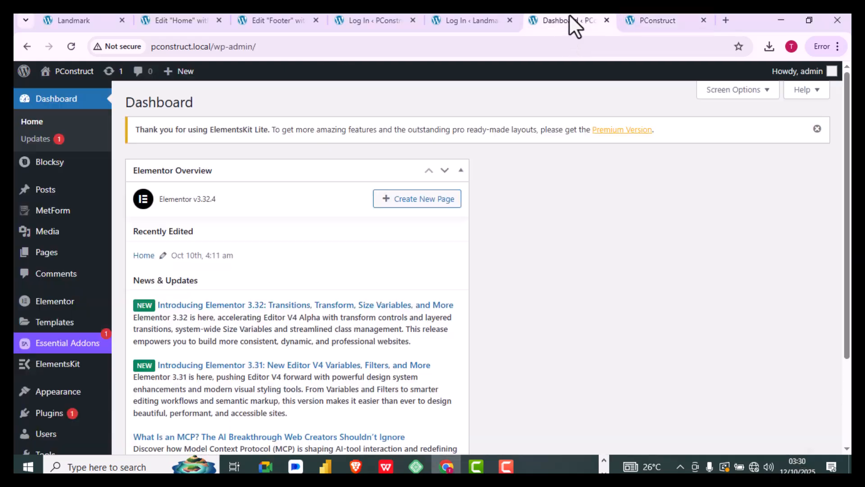
pyautogui.scroll(-3, 53, 385)
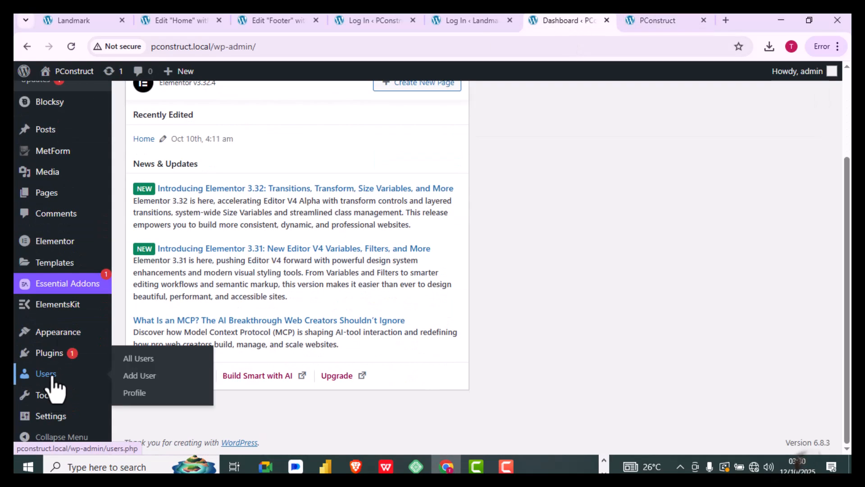
pyautogui.moveTo(16, 336)
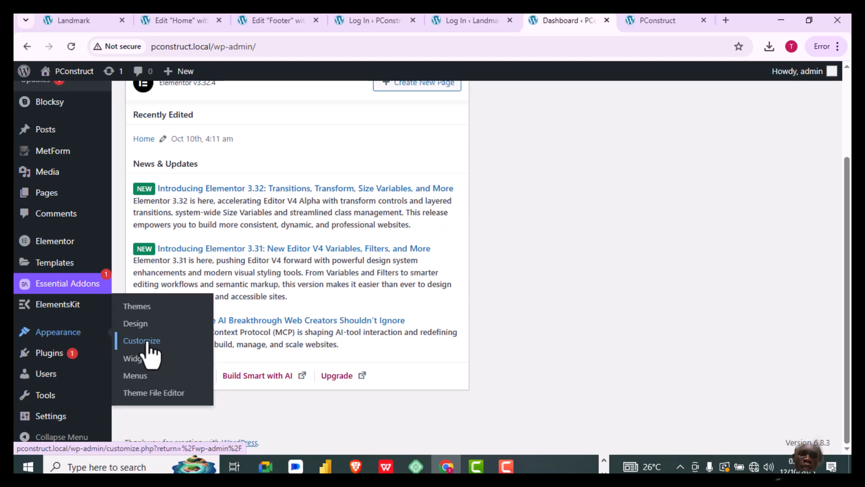
pyautogui.scroll(3, 406, 328)
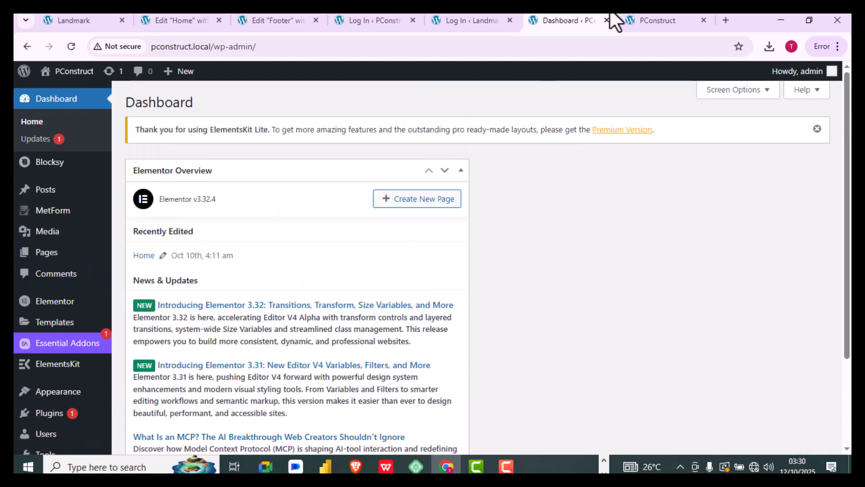
pyautogui.click(646, 15)
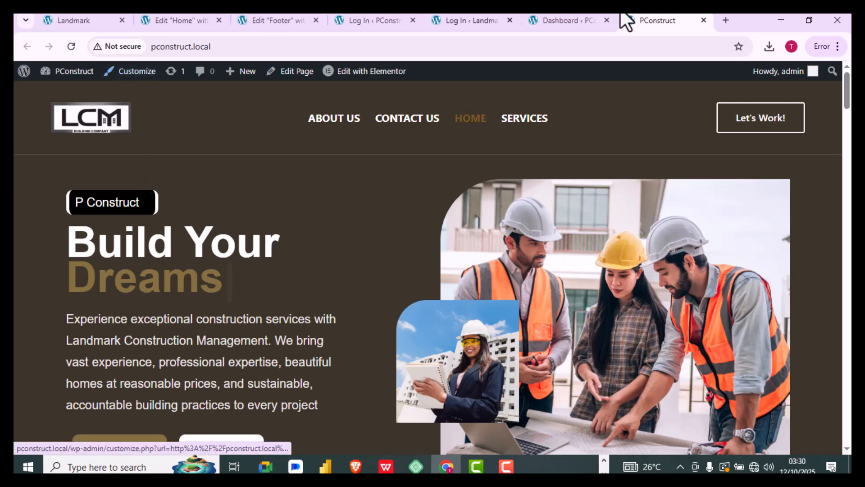
pyautogui.click(559, 22)
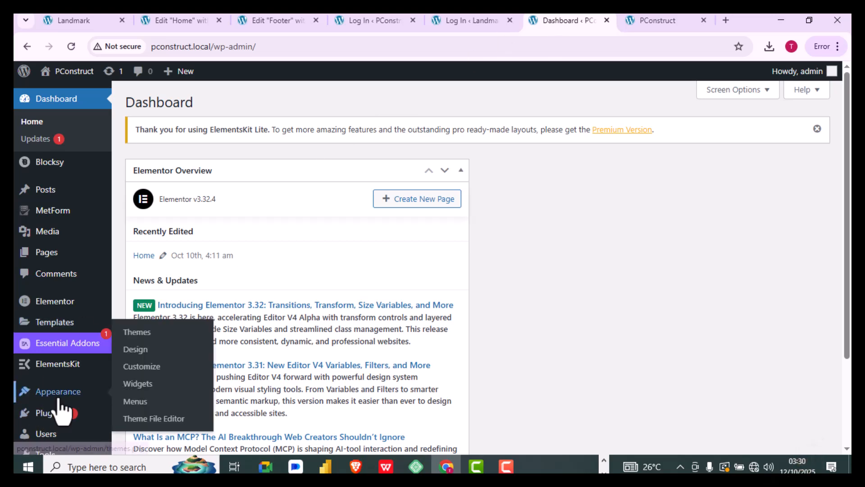
pyautogui.moveTo(67, 391)
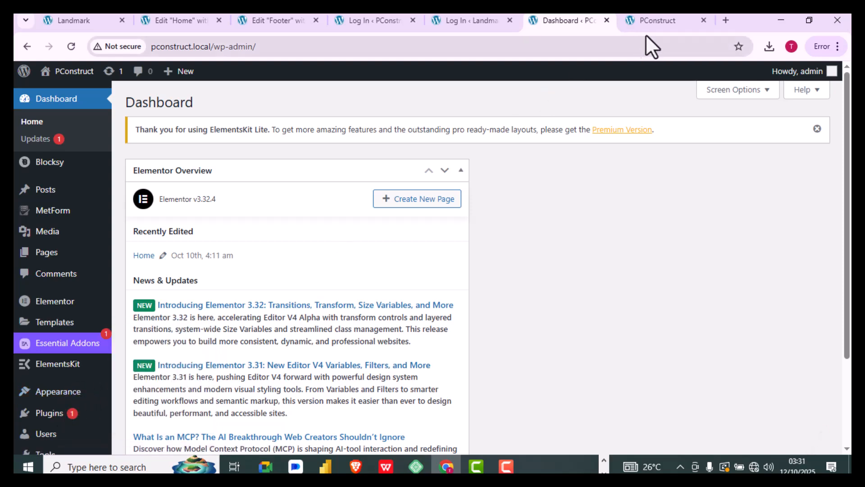
pyautogui.click(672, 21)
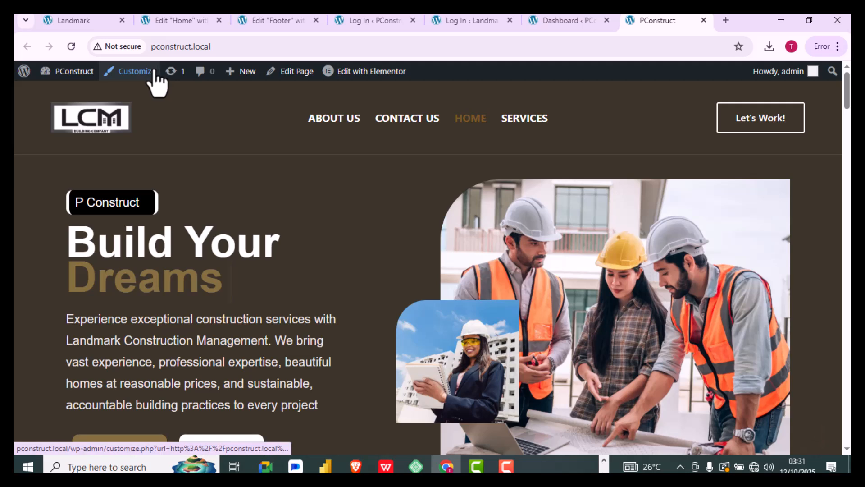
# Open the PConstruct home page in the Customizer and look through its General Options, Post Types and Core sections
pyautogui.click(121, 75)
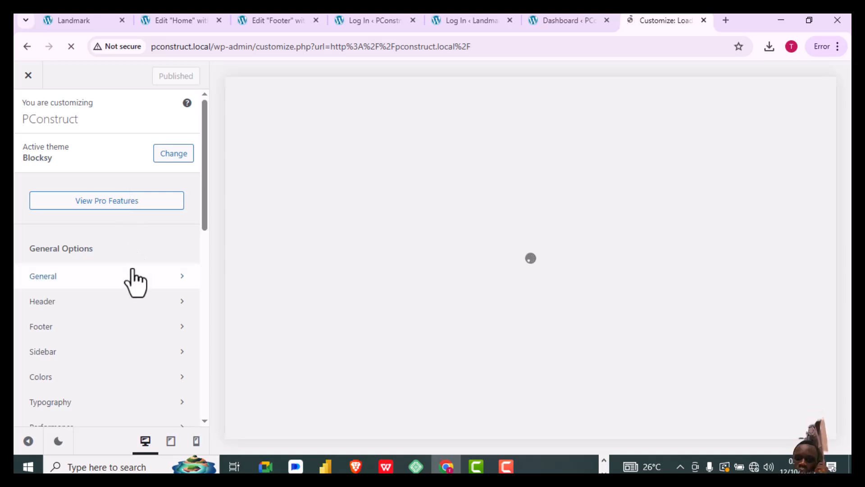
pyautogui.scroll(-5, 135, 282)
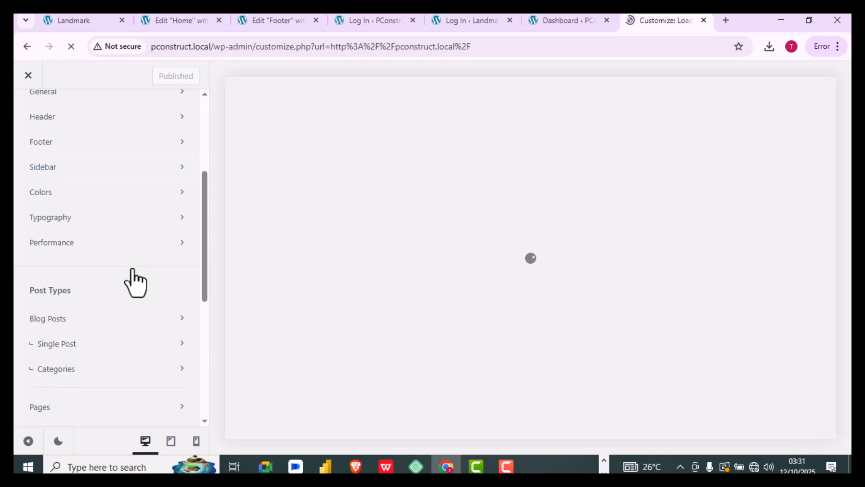
pyautogui.scroll(-8, 135, 283)
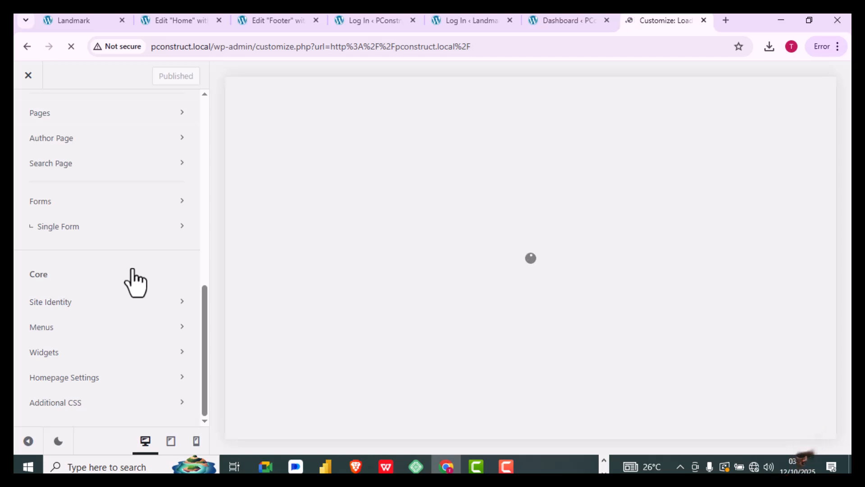
pyautogui.scroll(15, 135, 283)
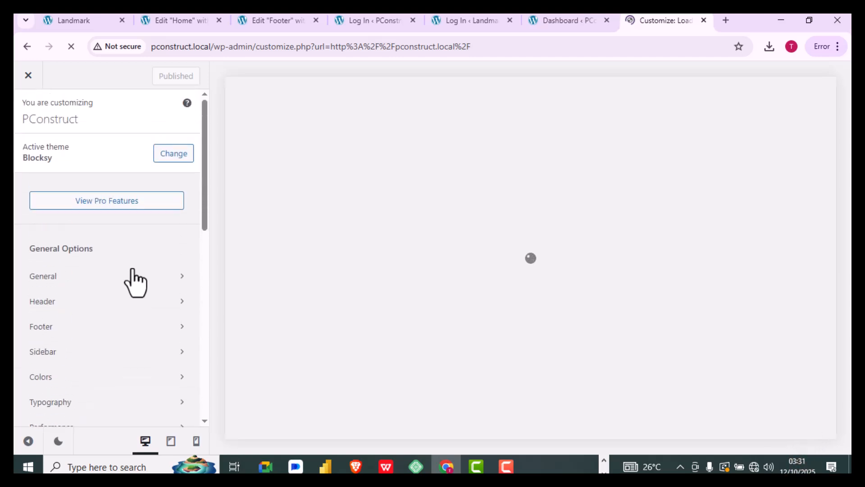
pyautogui.scroll(-2, 135, 282)
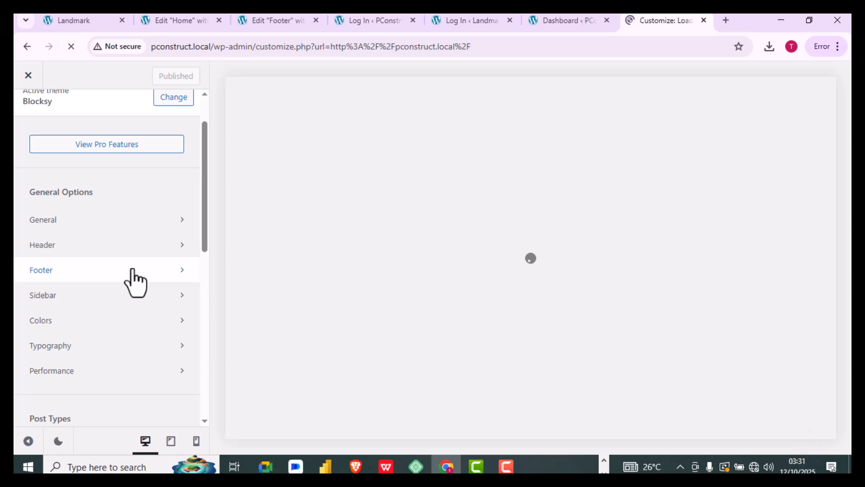
pyautogui.scroll(-3, 135, 283)
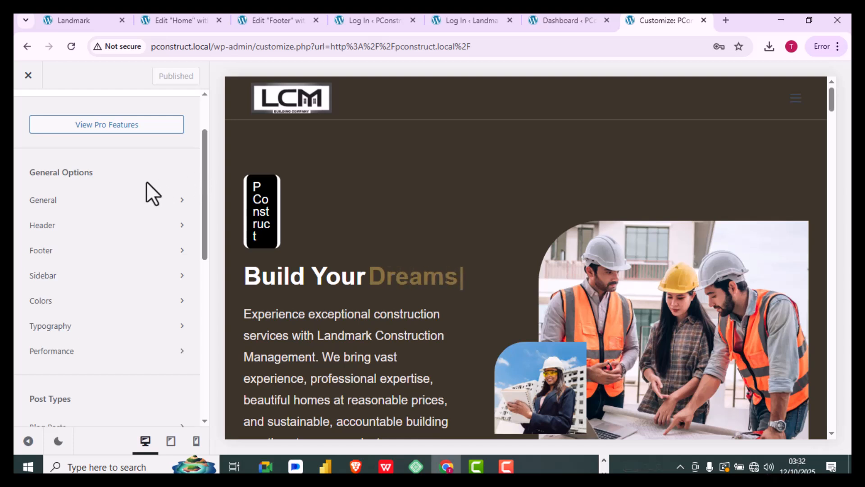
# Examine which theme areas can be customized, from General, Header and Footer down to the form and Core entries
pyautogui.scroll(2, 89, 209)
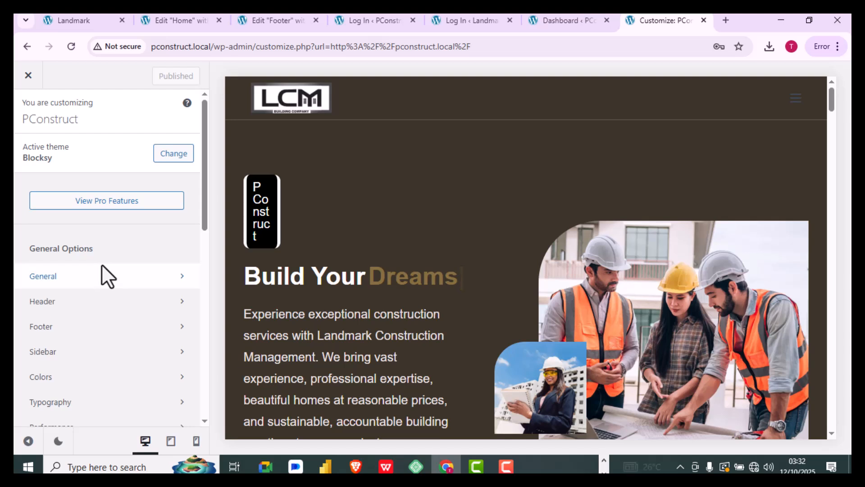
pyautogui.scroll(-2, 101, 265)
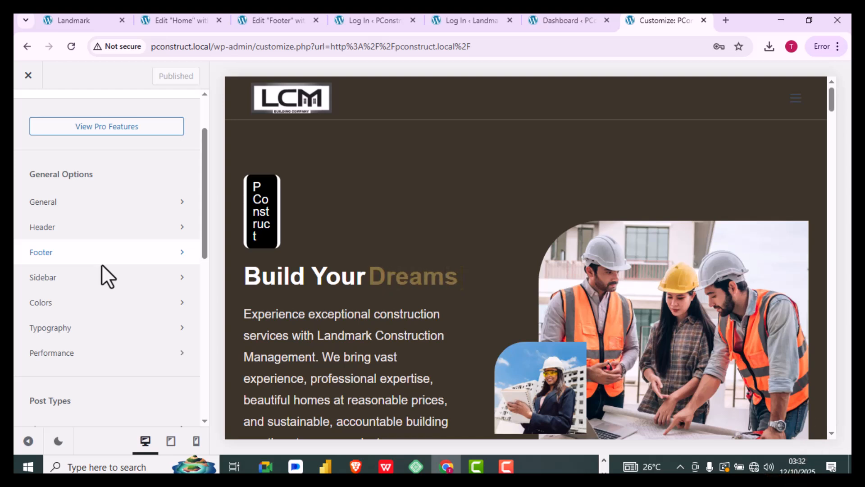
pyautogui.scroll(3, 101, 265)
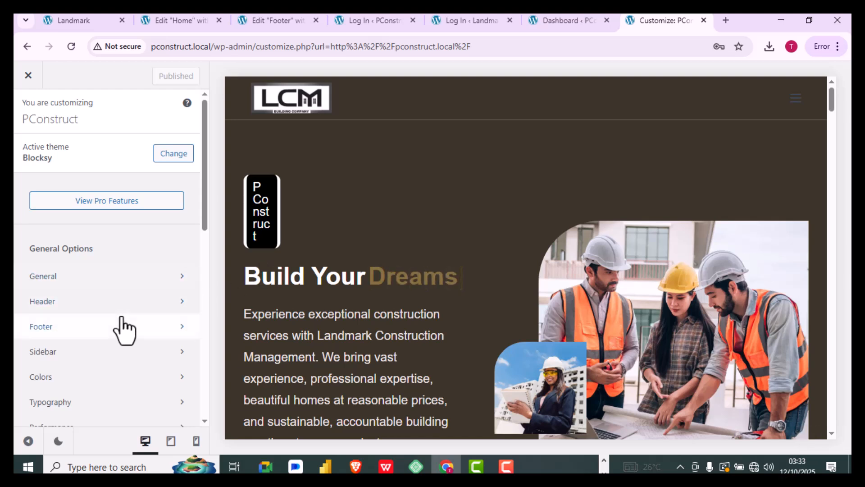
pyautogui.scroll(-1, 123, 328)
pyautogui.scroll(-3, 123, 328)
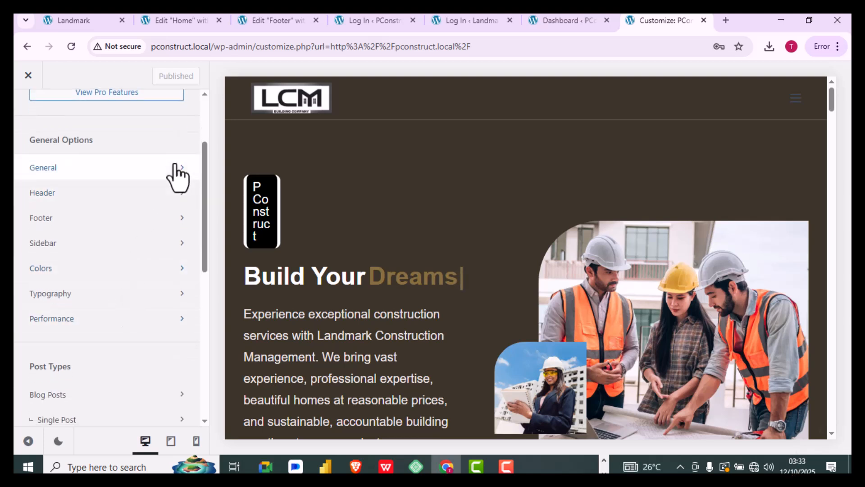
pyautogui.scroll(3, 178, 176)
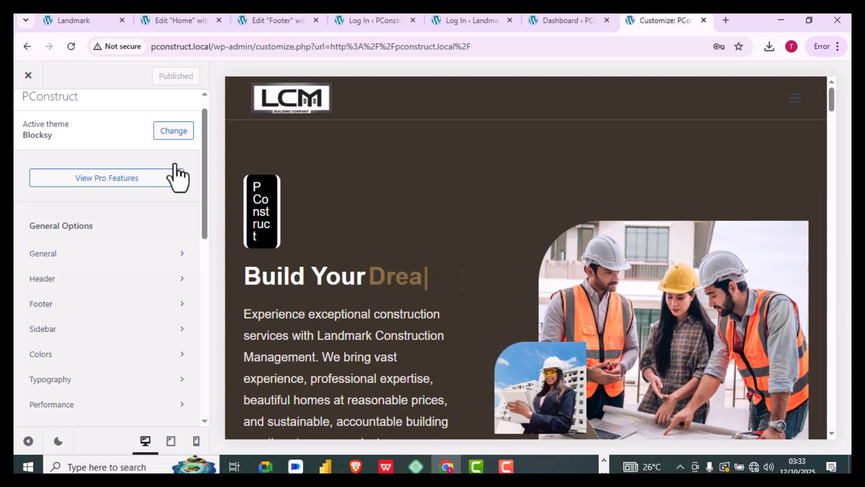
pyautogui.scroll(-3, 178, 176)
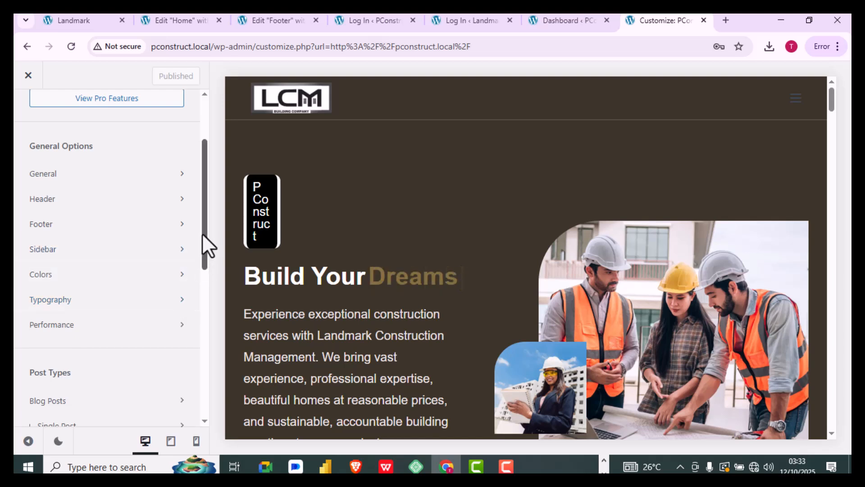
pyautogui.moveTo(201, 232); pyautogui.dragTo(190, 165)
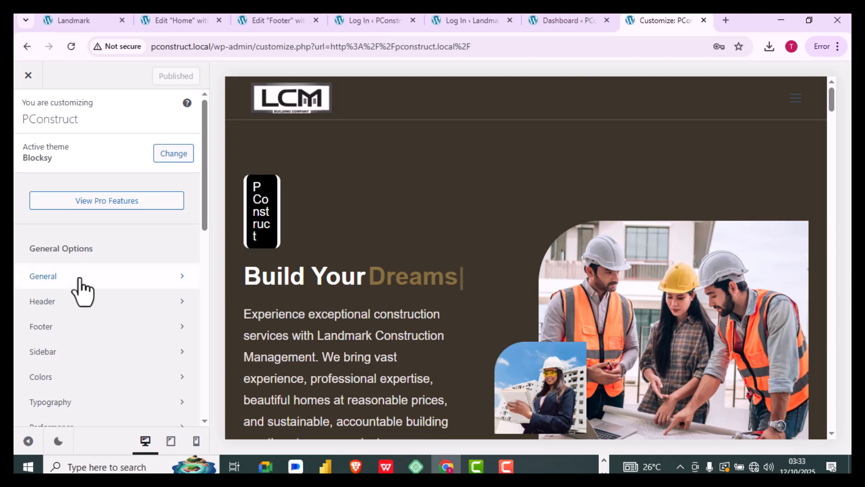
pyautogui.scroll(-1, 76, 292)
pyautogui.scroll(-5, 76, 292)
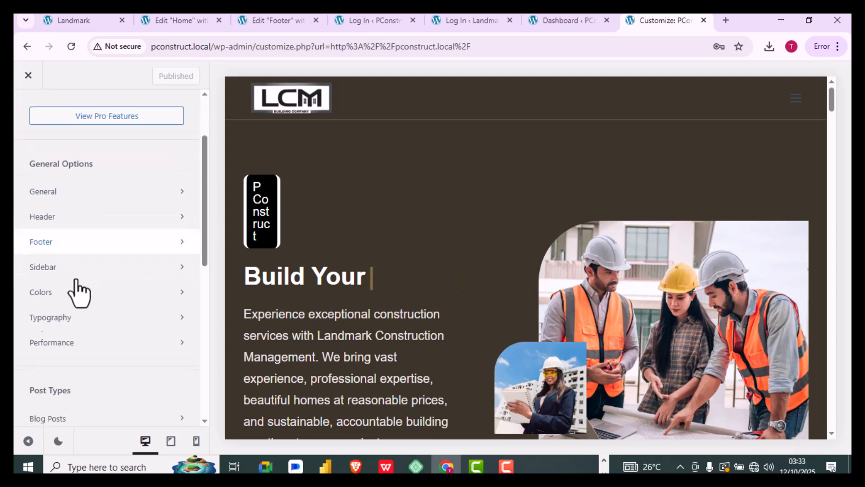
pyautogui.scroll(-3, 77, 292)
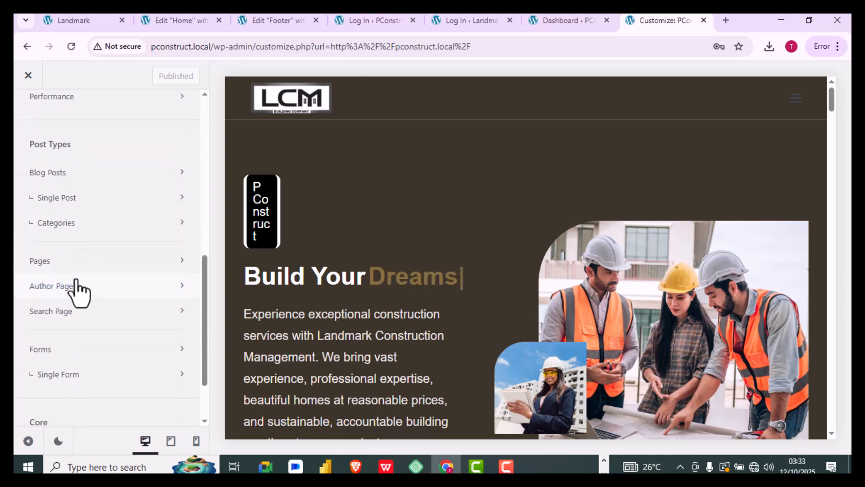
pyautogui.scroll(4, 77, 292)
pyautogui.scroll(5, 77, 291)
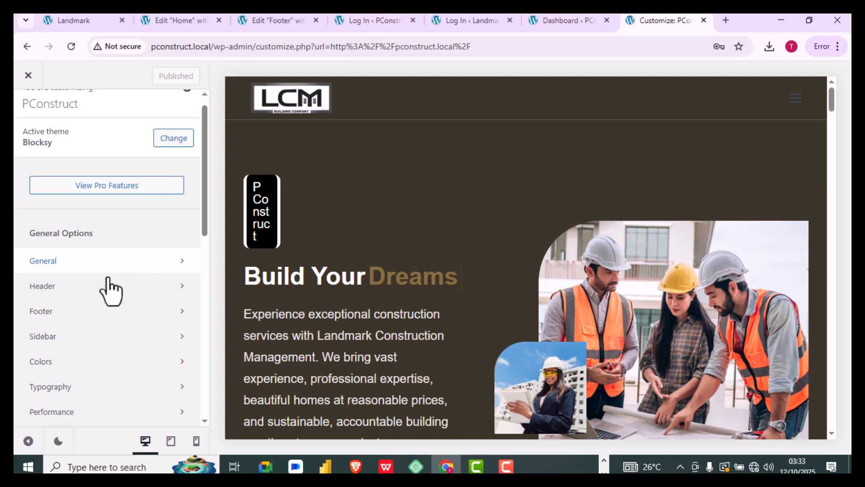
pyautogui.scroll(-5, 78, 321)
pyautogui.scroll(-5, 77, 319)
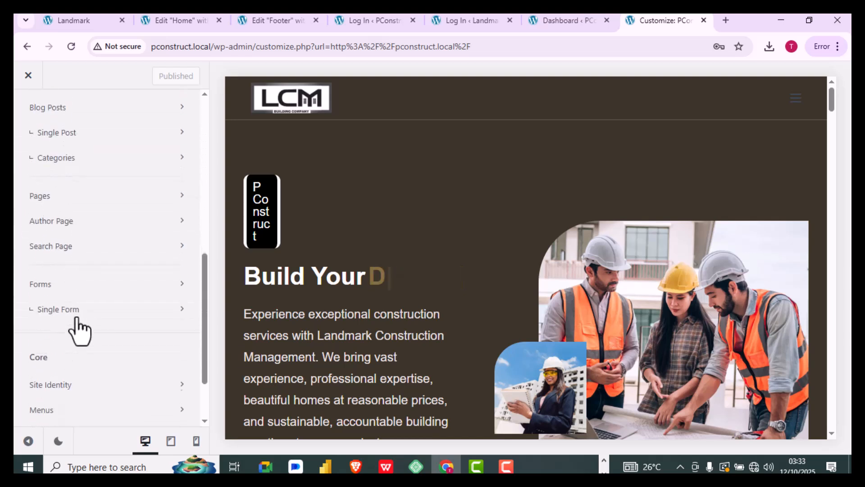
pyautogui.scroll(6, 77, 319)
pyautogui.scroll(5, 77, 321)
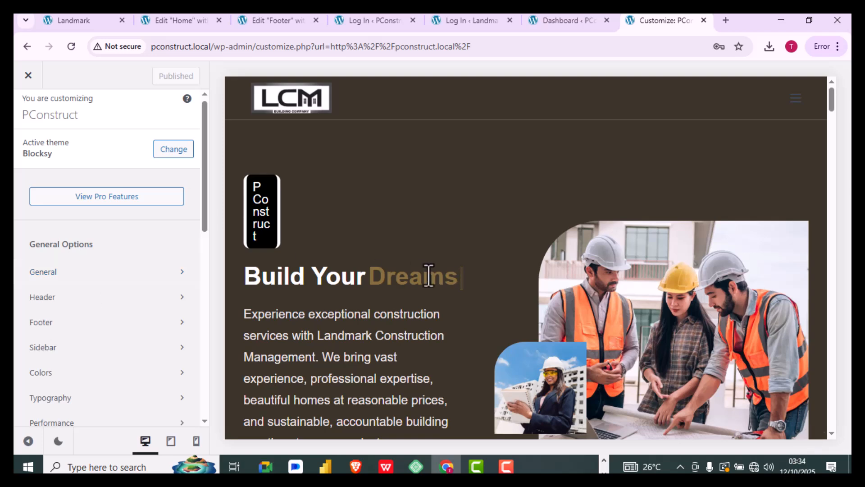
# Check the home page preview down to the Why Choose Us section and go over the customization sections again
pyautogui.scroll(-10, 428, 273)
pyautogui.scroll(-5, 428, 274)
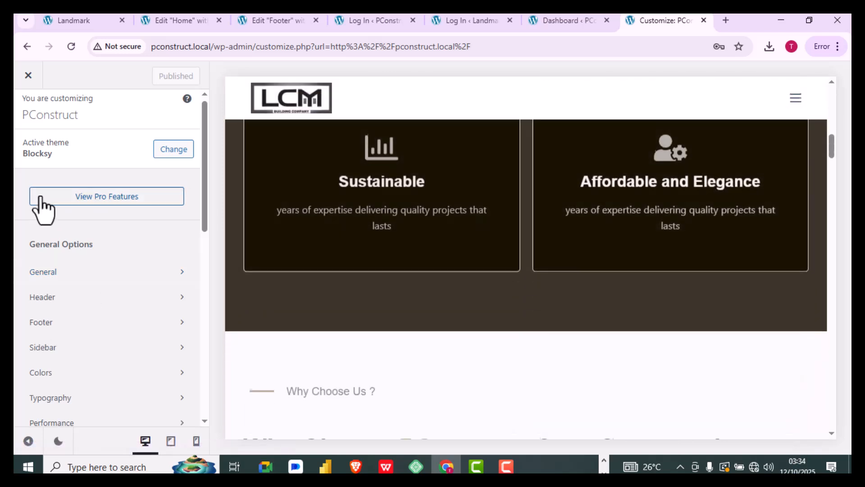
pyautogui.click(353, 240)
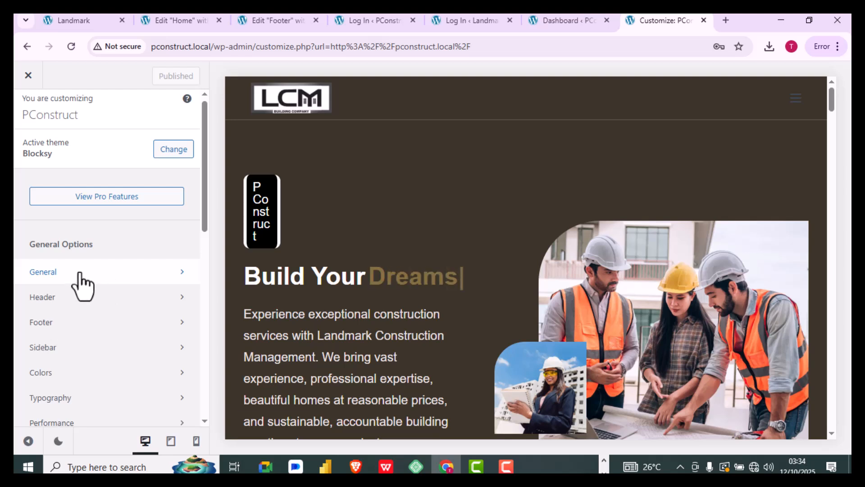
pyautogui.scroll(-6, 82, 286)
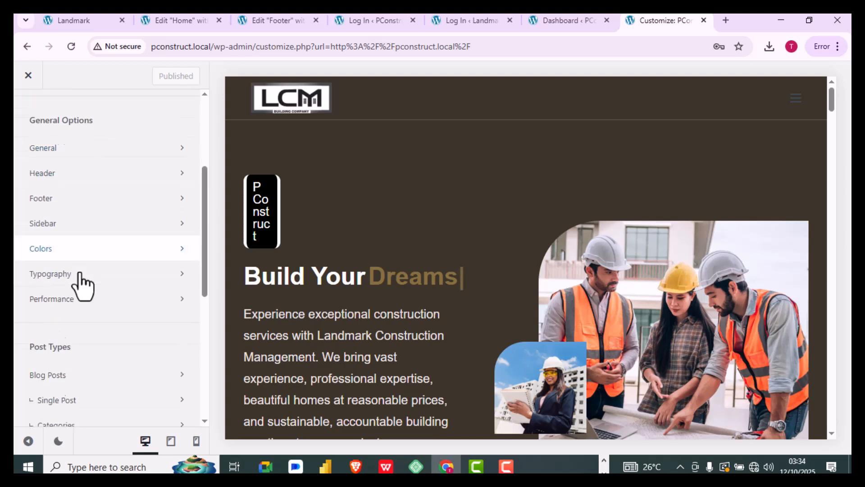
pyautogui.scroll(-2, 82, 286)
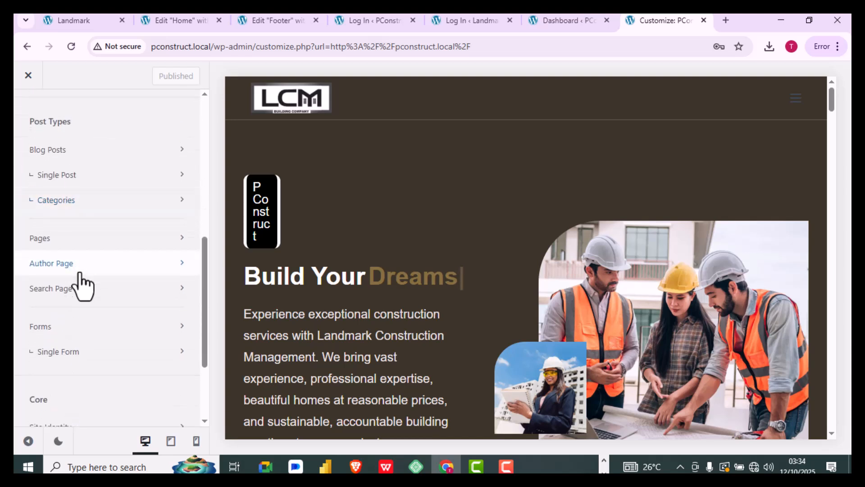
pyautogui.scroll(-3, 82, 286)
pyautogui.scroll(10, 82, 286)
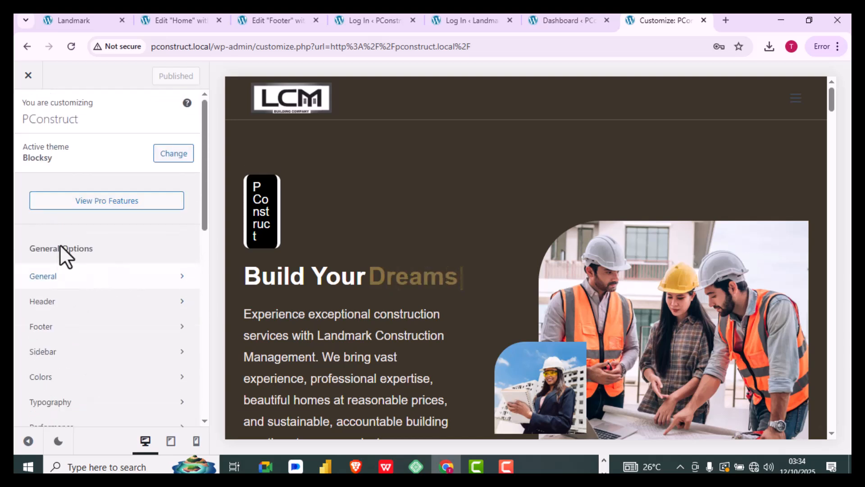
# Open the General options' Layout settings and examine the maximum site width and content area spacing values
pyautogui.click(72, 282)
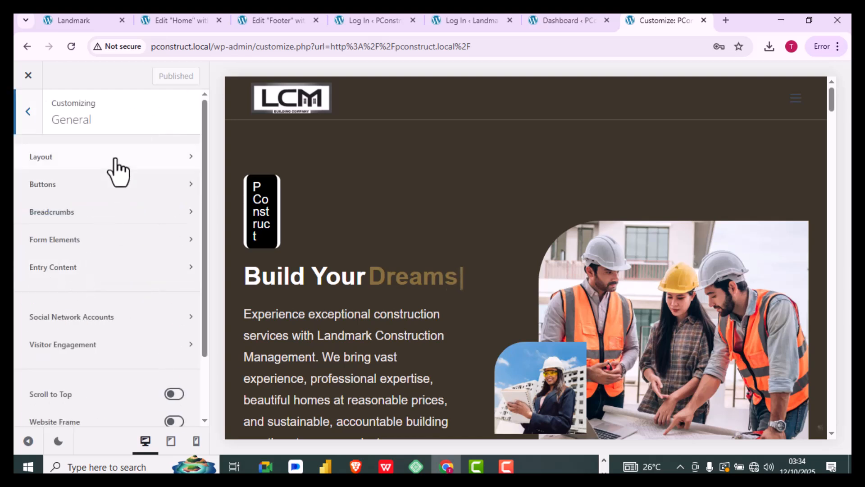
pyautogui.scroll(-2, 110, 365)
pyautogui.scroll(2, 110, 365)
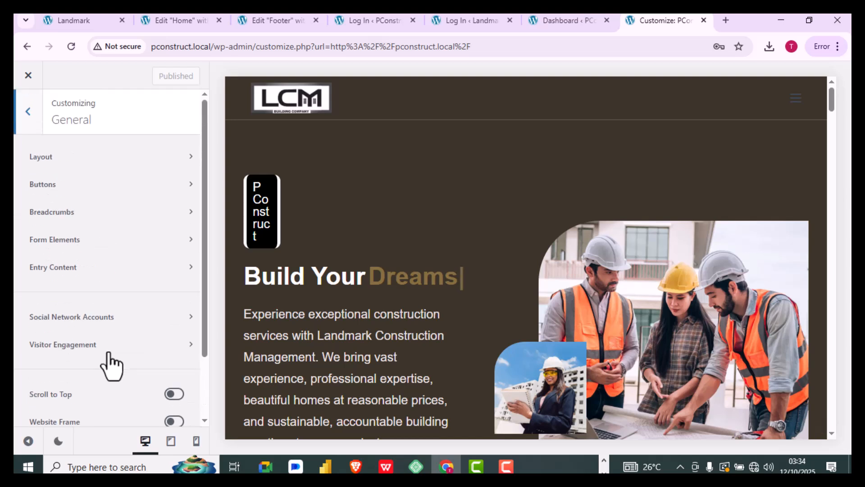
pyautogui.click(131, 156)
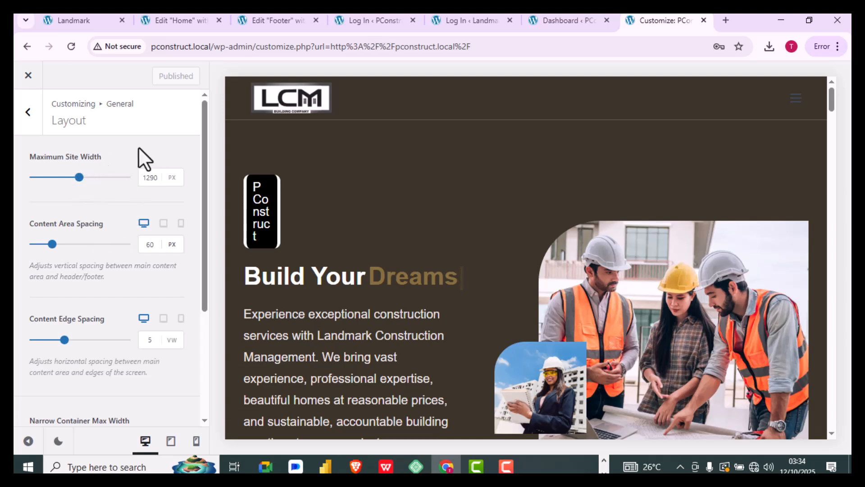
pyautogui.click(151, 178)
pyautogui.click(148, 245)
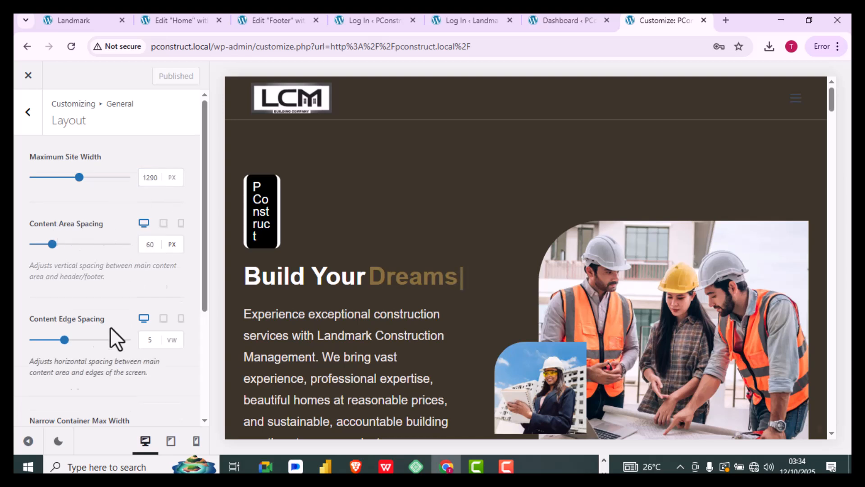
# Examine the remaining Layout settings down to the Wide Alignment Offset and return to the General options
pyautogui.scroll(-4, 109, 327)
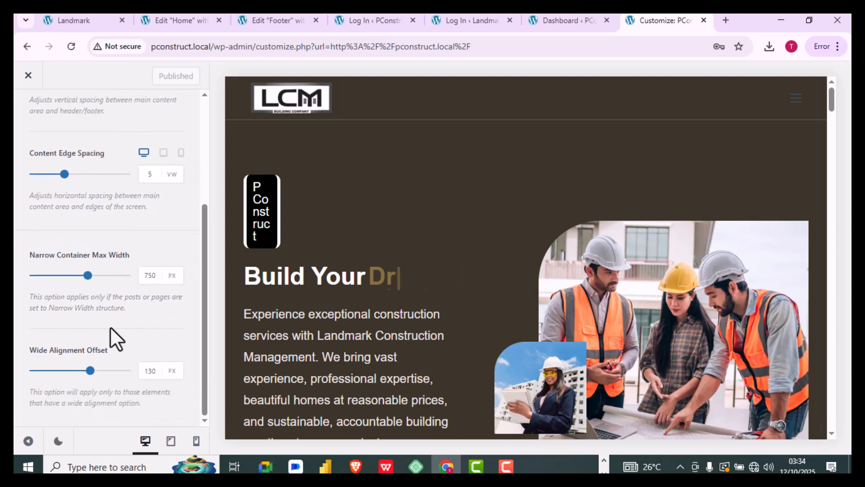
pyautogui.scroll(4, 110, 326)
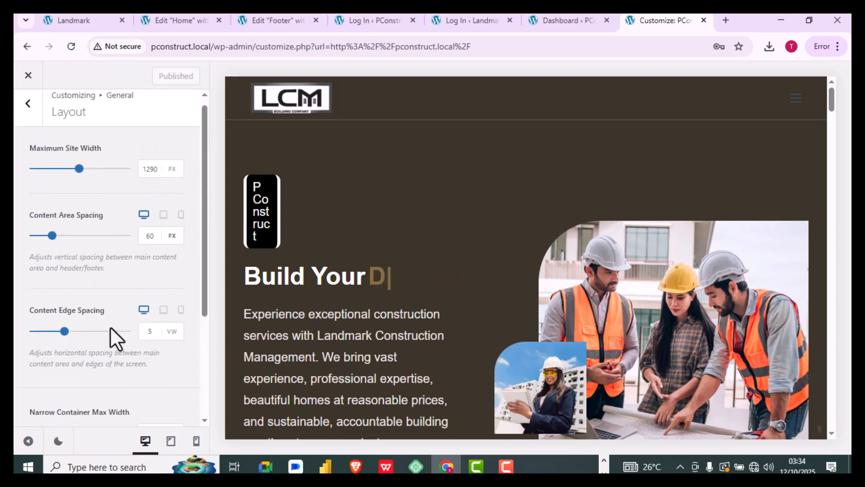
pyautogui.click(28, 113)
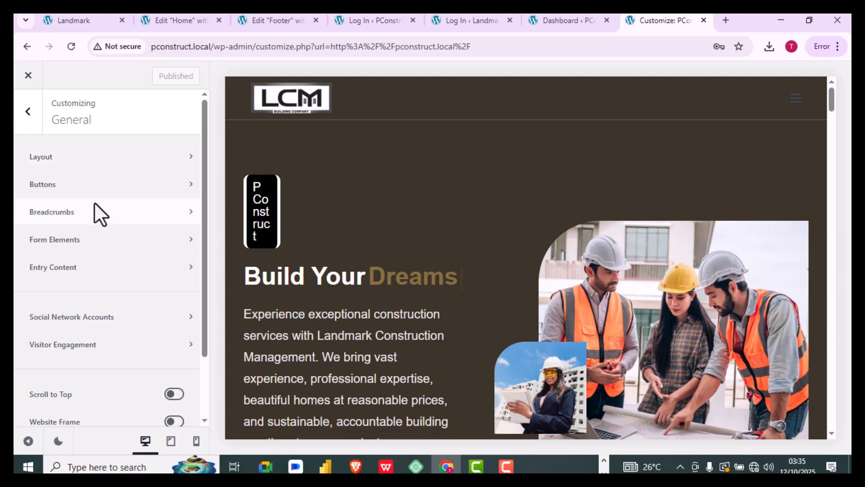
# Try the Hover Effect in the Buttons options, check the hero section's buttons in the preview, and disable the effect again
pyautogui.click(134, 185)
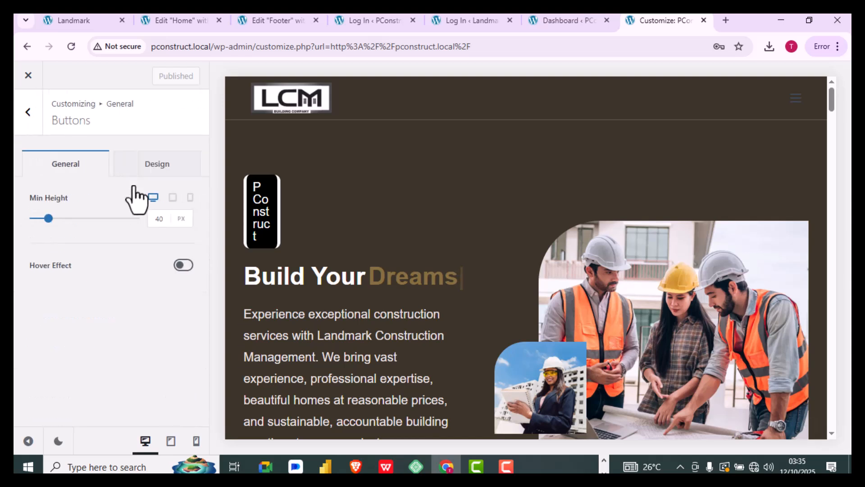
pyautogui.click(182, 266)
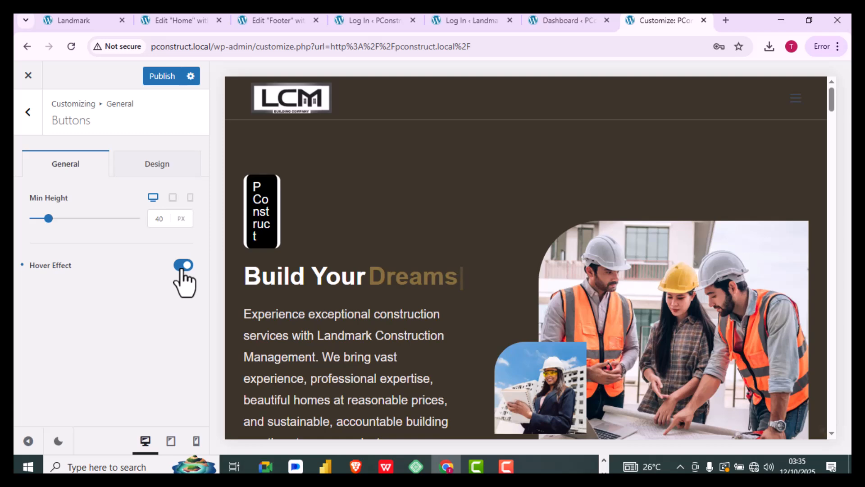
pyautogui.scroll(-5, 327, 241)
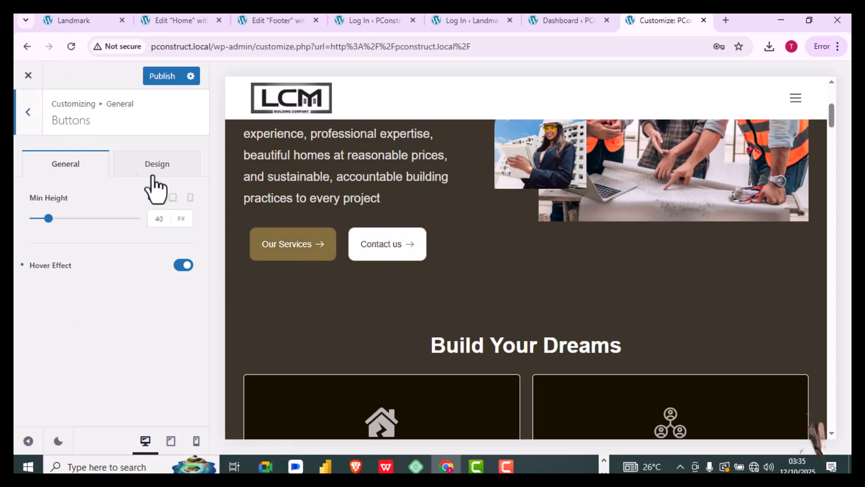
pyautogui.click(183, 266)
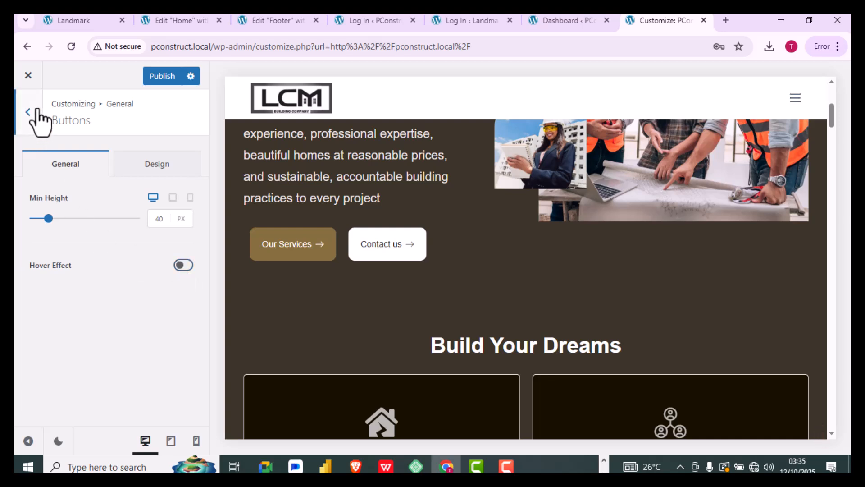
# Open the Breadcrumbs options, examine the separator icon, home item and title settings, and return to the General options
pyautogui.click(38, 113)
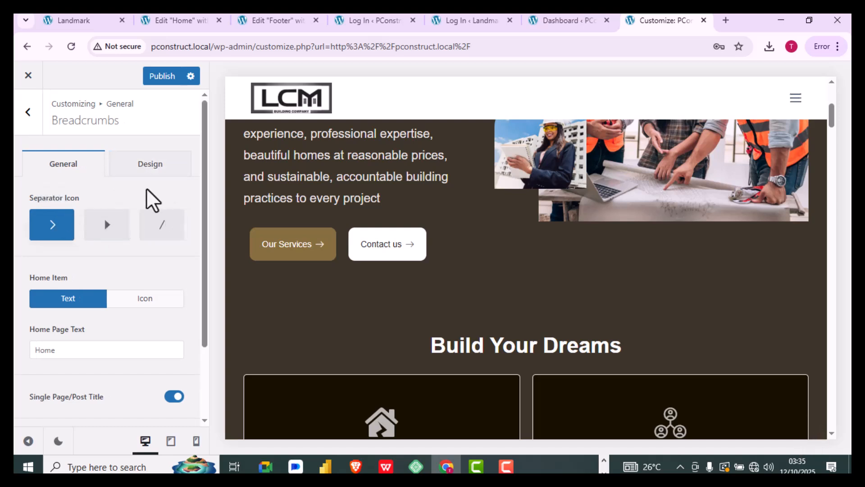
pyautogui.scroll(-2, 135, 247)
pyautogui.click(135, 247)
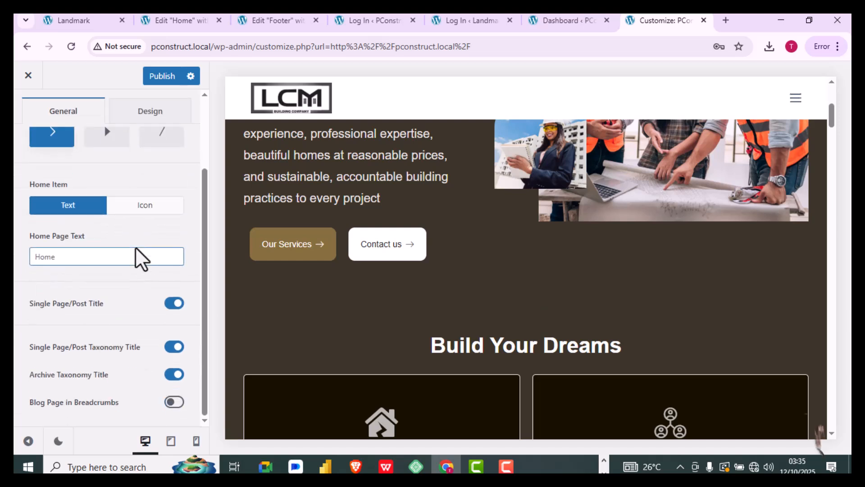
pyautogui.scroll(2, 135, 247)
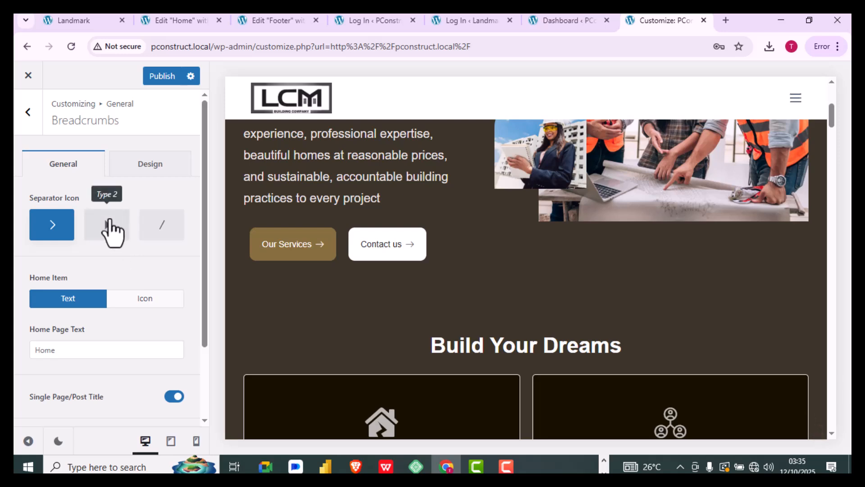
pyautogui.scroll(4, 431, 228)
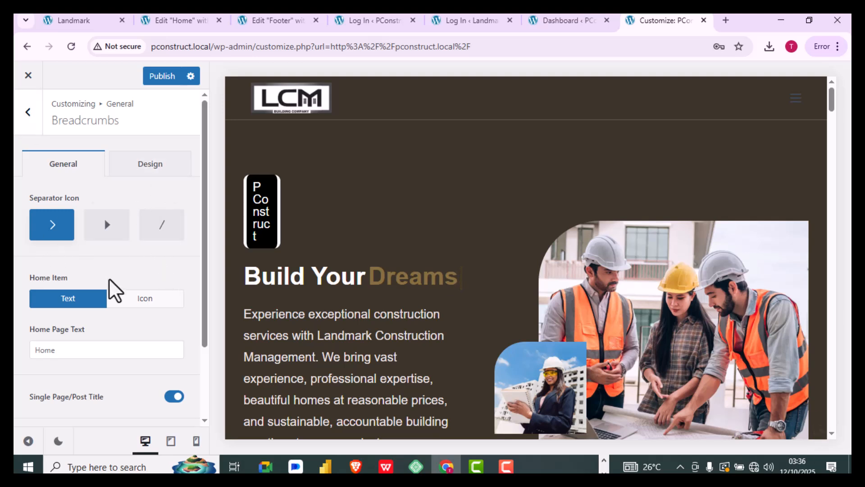
pyautogui.scroll(-2, 109, 279)
pyautogui.scroll(2, 109, 278)
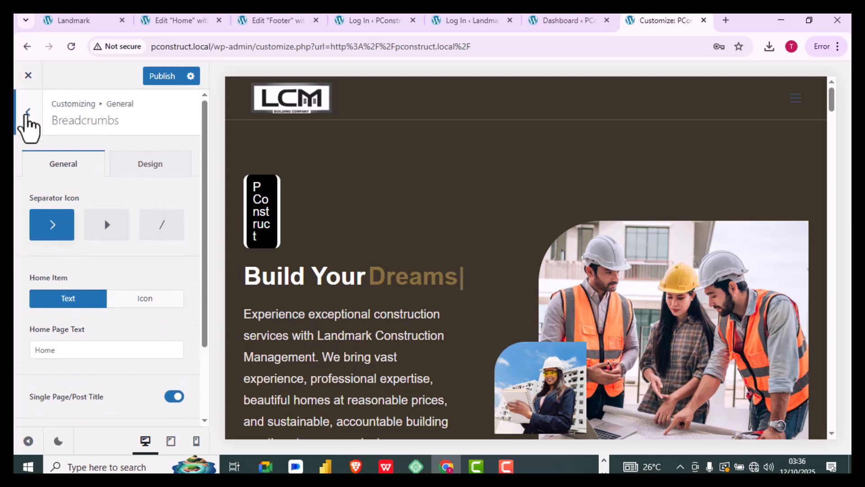
pyautogui.click(27, 114)
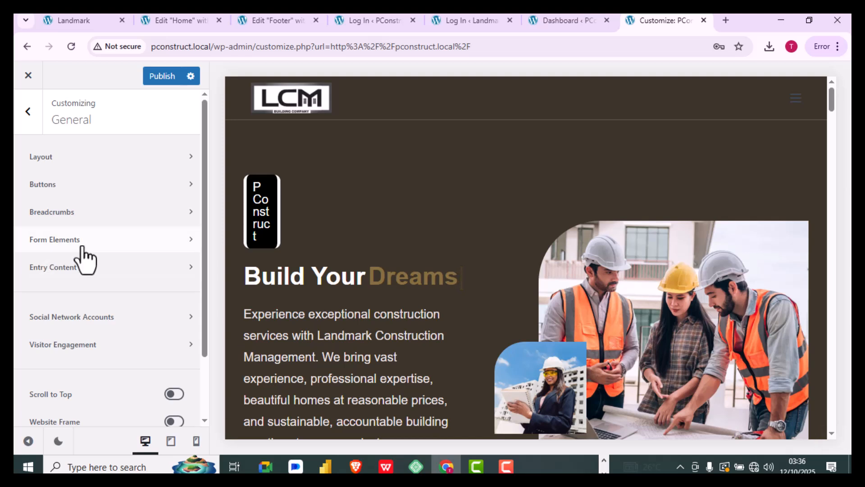
# Examine the Form Elements' general field settings and their font and color design settings
pyautogui.click(82, 247)
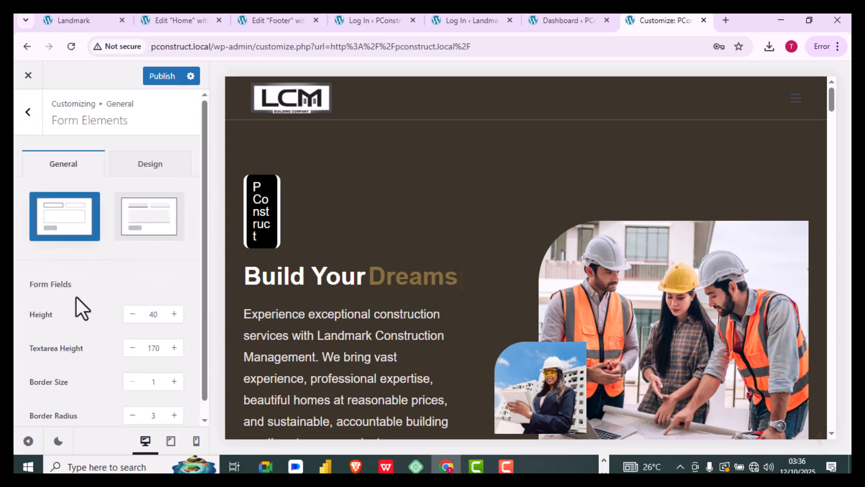
pyautogui.scroll(-1, 120, 272)
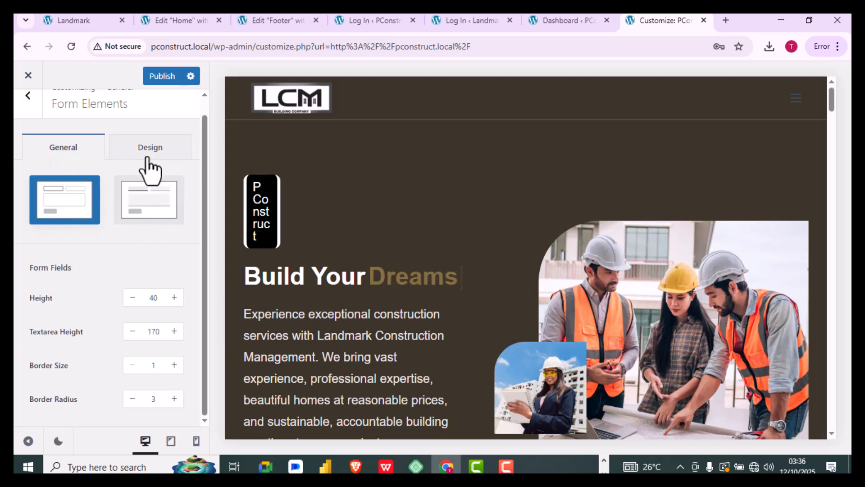
pyautogui.click(145, 158)
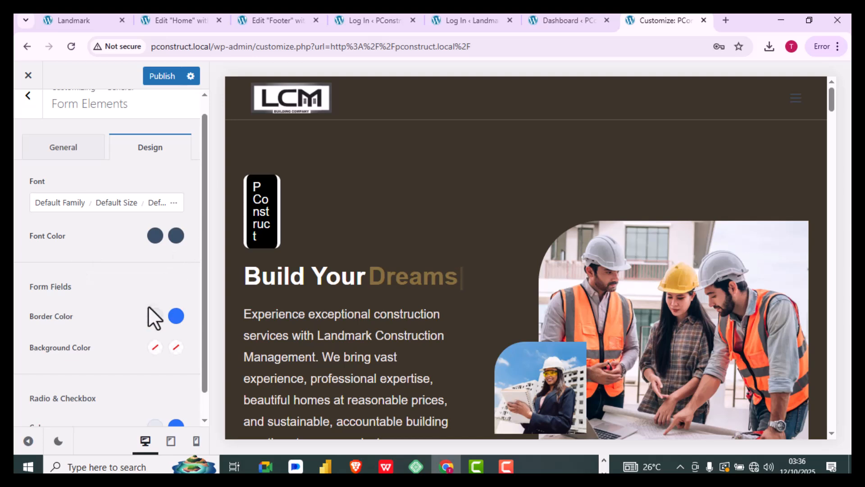
pyautogui.click(28, 102)
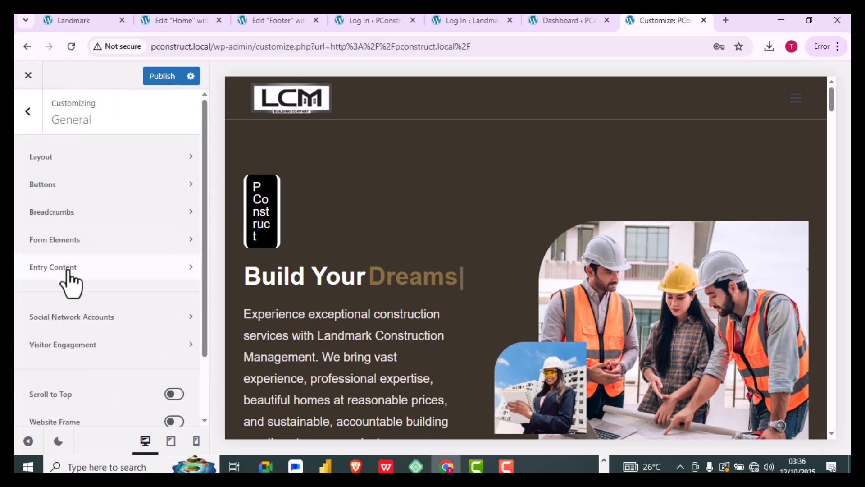
# Open Social Network Accounts, look through the available account fields, and return to the General options
pyautogui.scroll(-2, 68, 281)
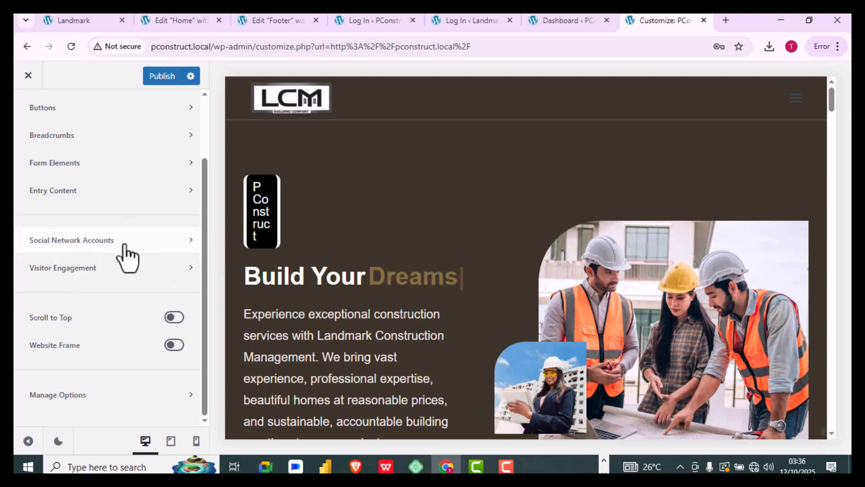
pyautogui.click(99, 244)
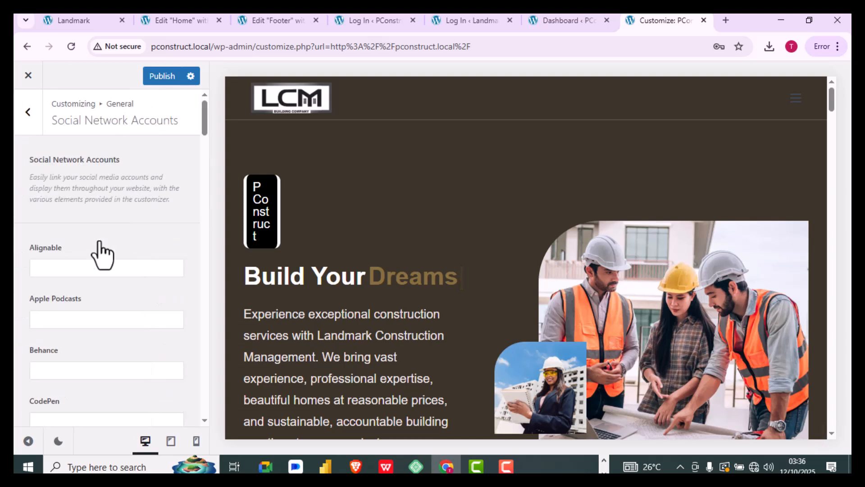
pyautogui.scroll(-20, 77, 278)
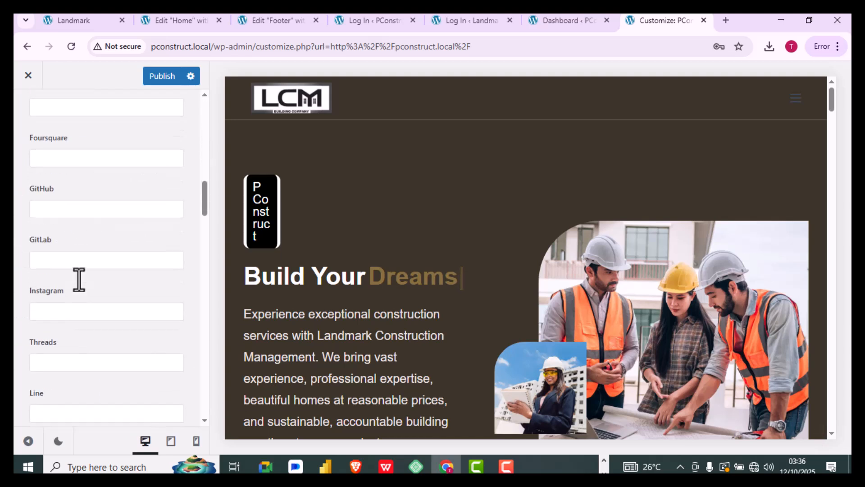
pyautogui.scroll(20, 77, 278)
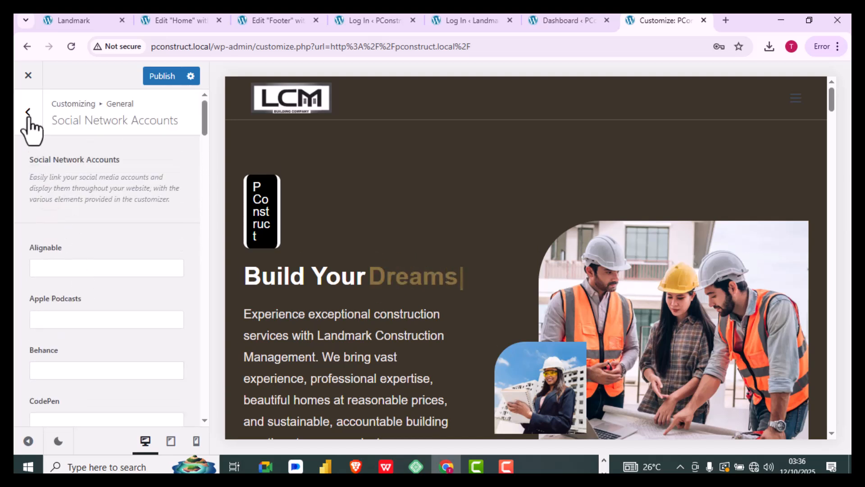
pyautogui.click(28, 118)
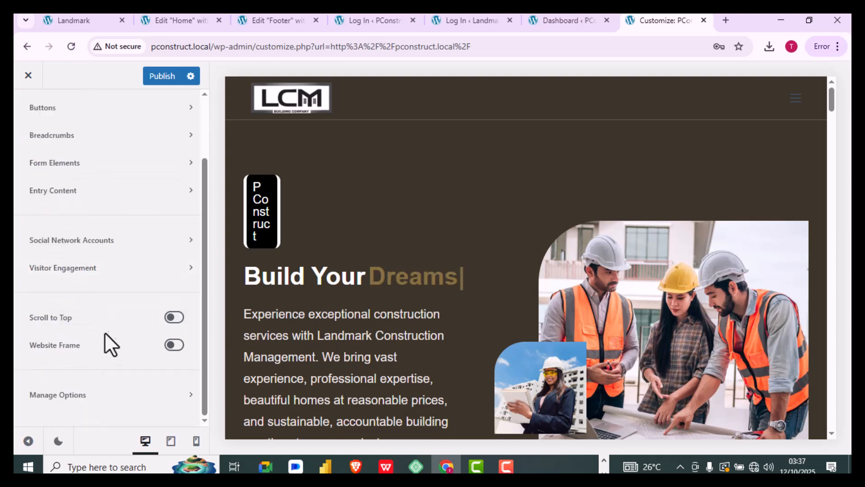
# Enable Scroll to Top and test its arrow button from lower sections of the home page preview
pyautogui.click(174, 318)
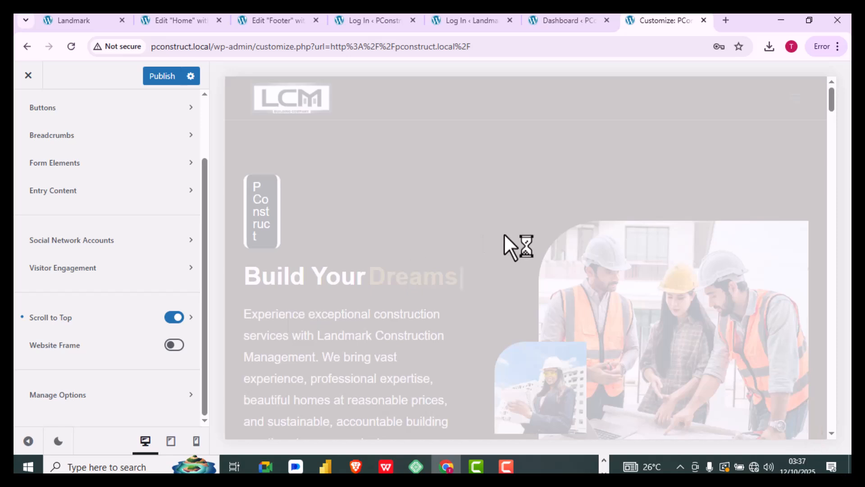
pyautogui.scroll(-5, 508, 234)
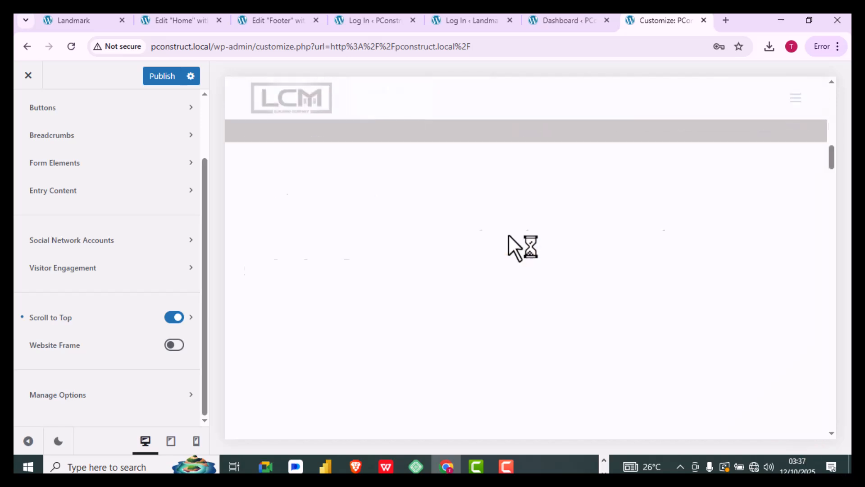
pyautogui.scroll(-5, 509, 234)
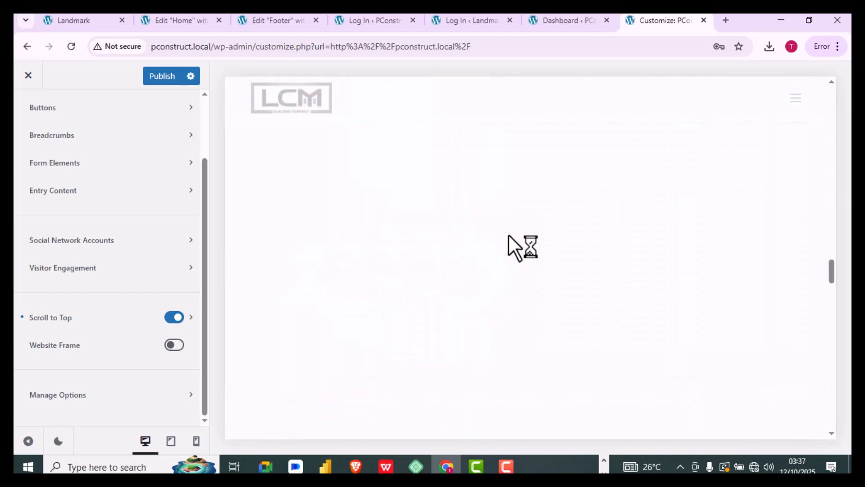
pyautogui.scroll(-8, 508, 234)
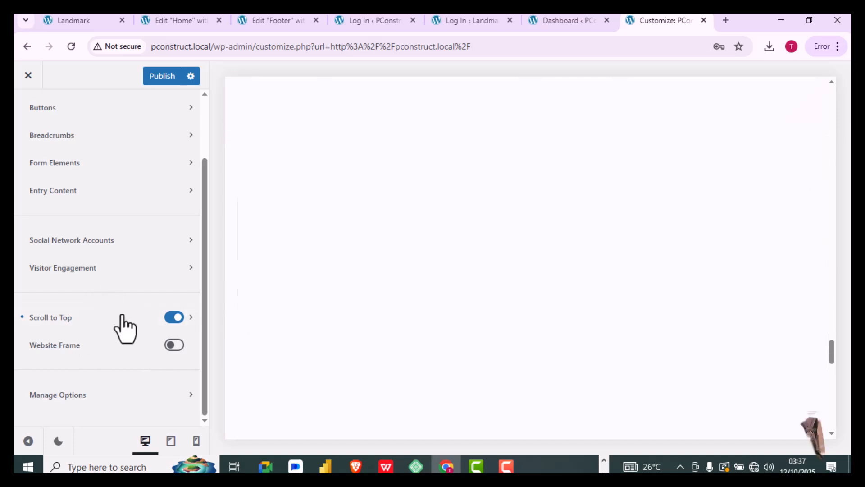
pyautogui.scroll(4, 728, 310)
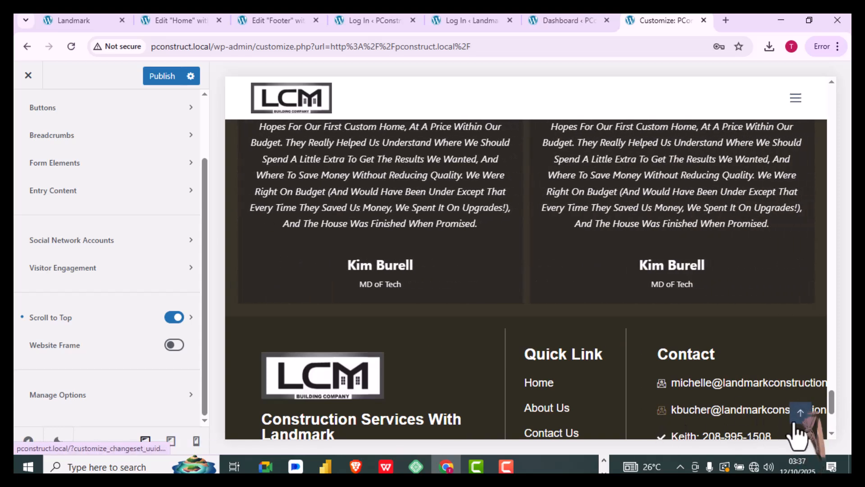
pyautogui.click(800, 414)
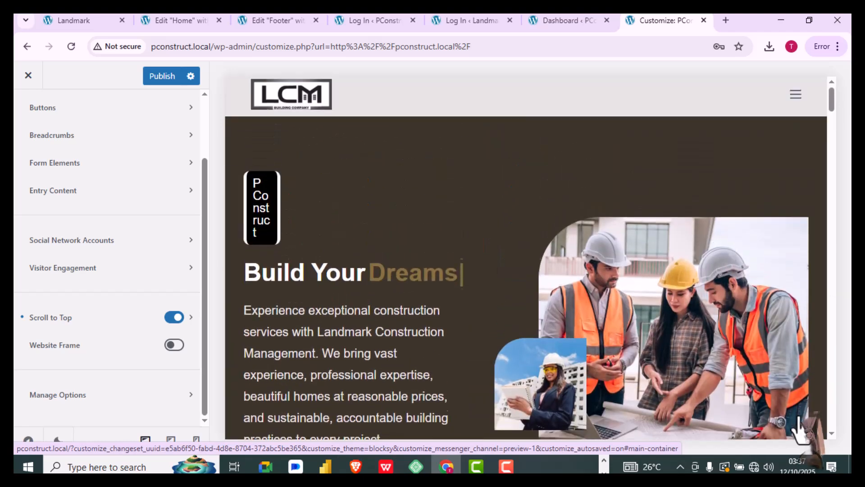
pyautogui.scroll(-5, 826, 328)
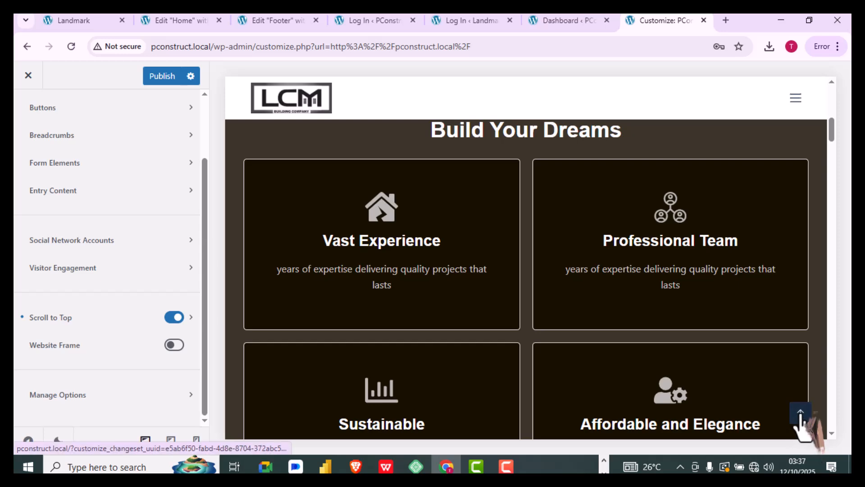
pyautogui.click(800, 412)
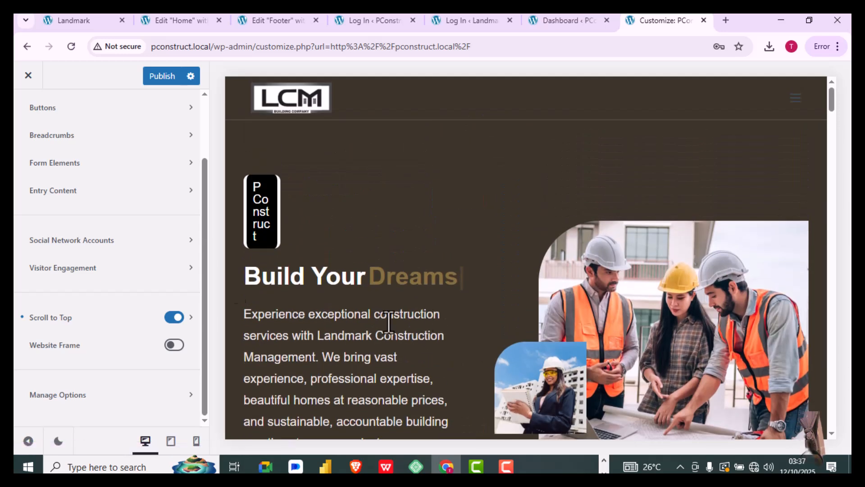
# Set the Scroll to Top icon to the outlined triangle (Type 5) and look over the remaining general settings
pyautogui.click(116, 321)
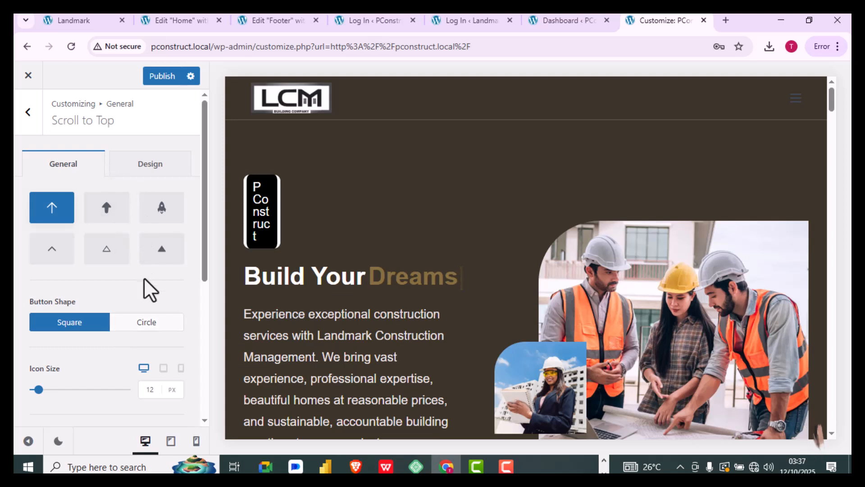
pyautogui.click(108, 260)
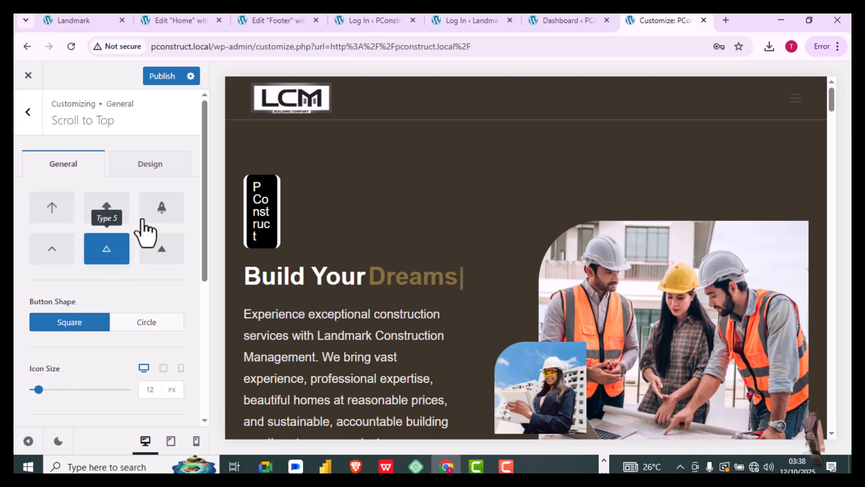
pyautogui.scroll(-3, 137, 347)
pyautogui.scroll(5, 136, 346)
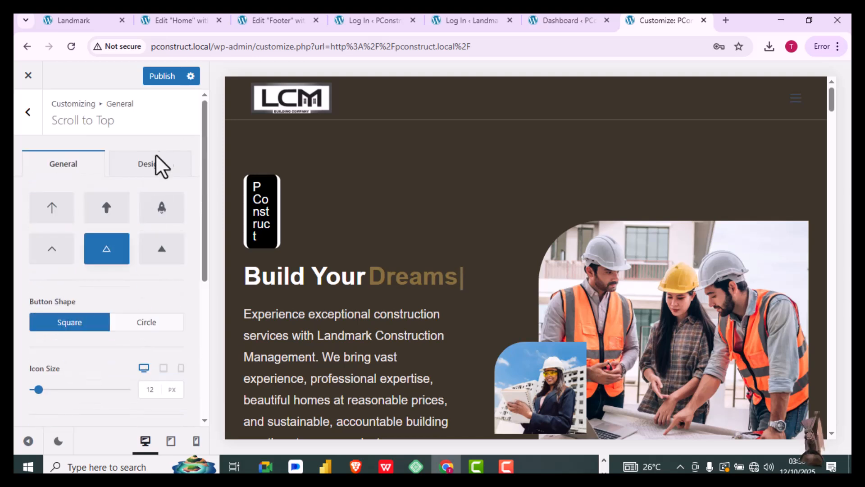
# Set the Scroll to Top shape's default background color to brown #9e6b25 and check the button in the page preview
pyautogui.click(153, 166)
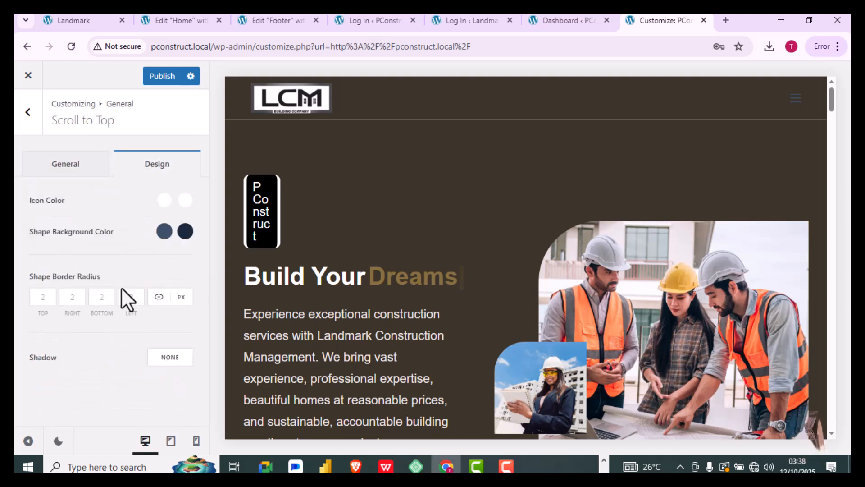
pyautogui.click(165, 234)
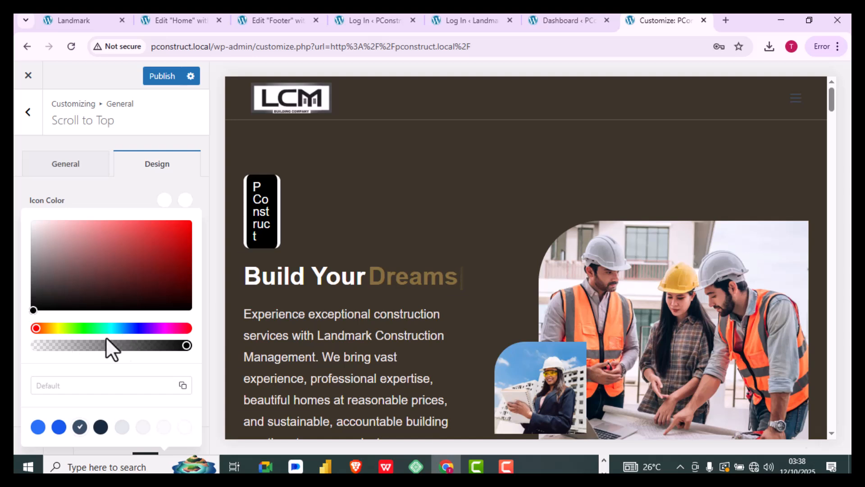
pyautogui.click(51, 328)
pyautogui.moveTo(33, 310); pyautogui.dragTo(150, 284)
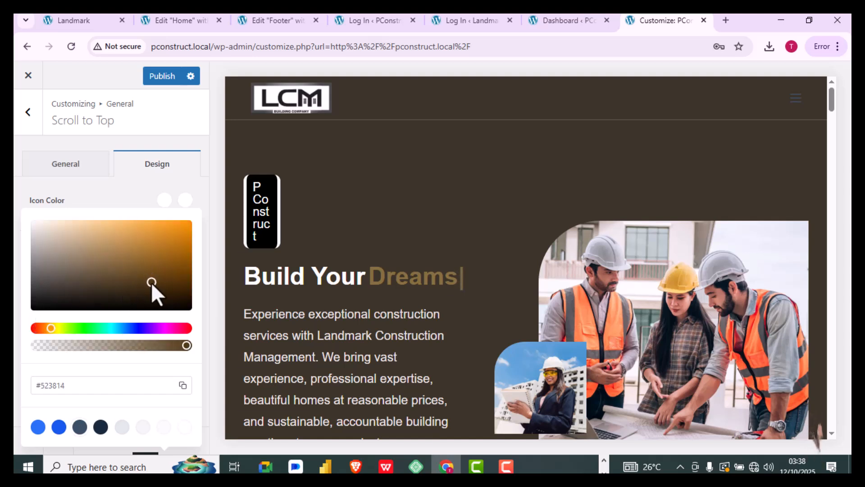
pyautogui.scroll(-10, 519, 352)
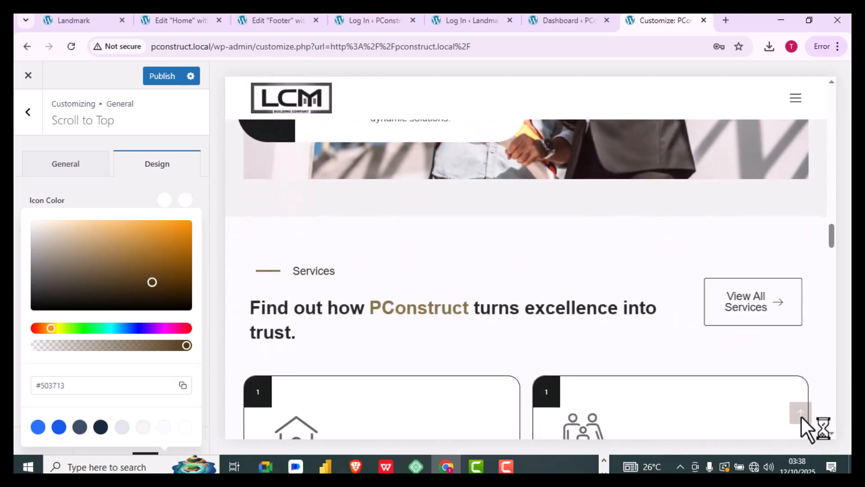
pyautogui.moveTo(149, 279); pyautogui.dragTo(153, 257)
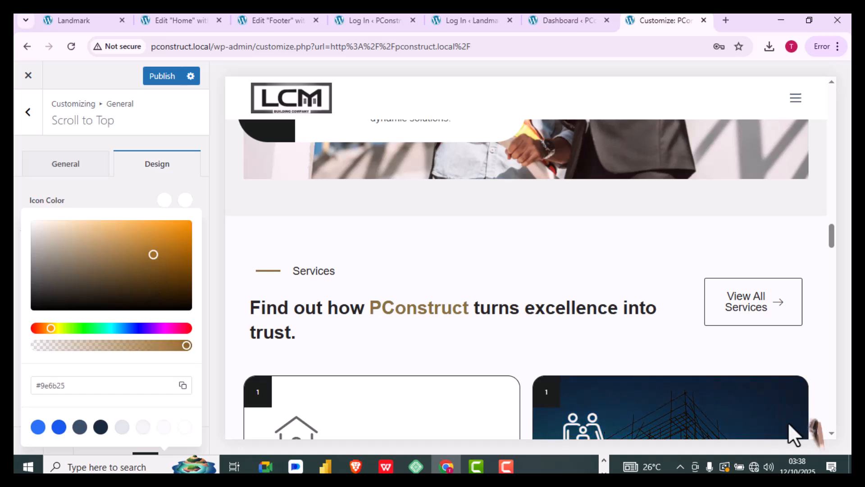
pyautogui.scroll(-5, 788, 422)
pyautogui.scroll(-2, 788, 422)
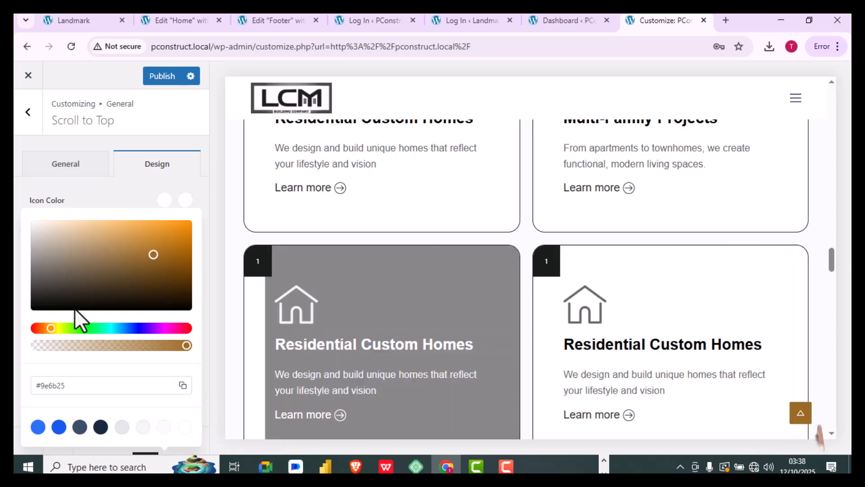
pyautogui.click(96, 190)
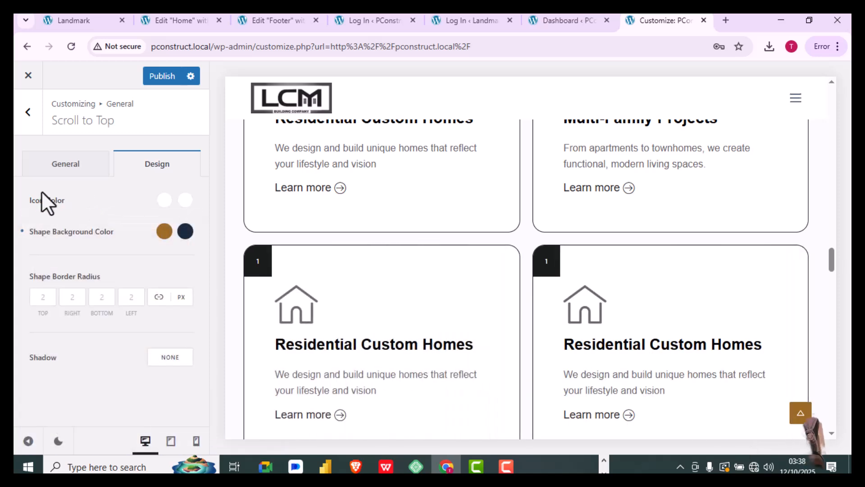
# Set the Scroll to Top shape's hover background color to black #000000 and check it on the preview button
pyautogui.click(186, 232)
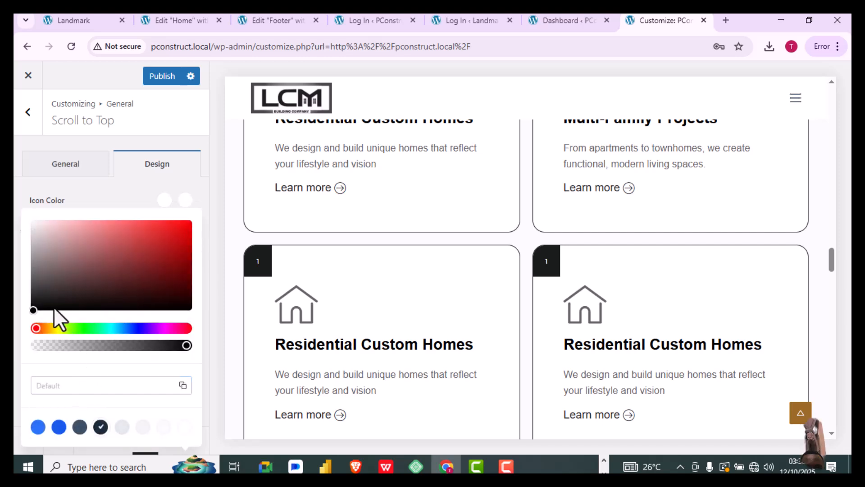
pyautogui.click(33, 309)
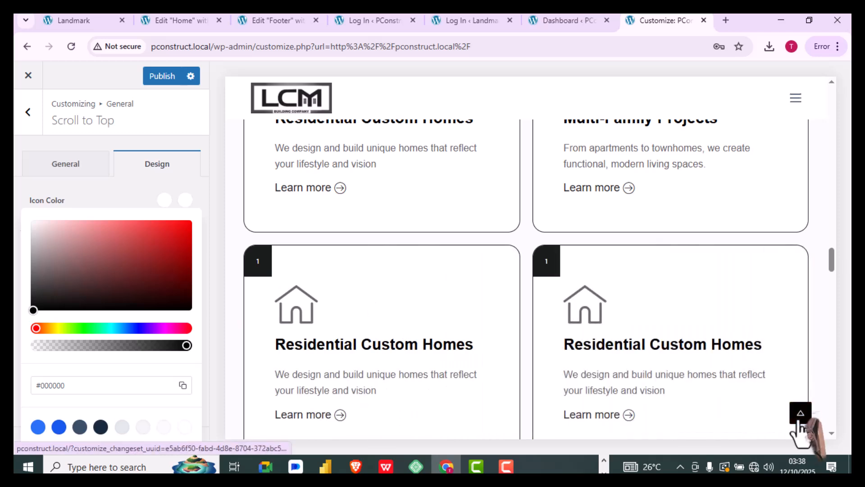
pyautogui.click(103, 202)
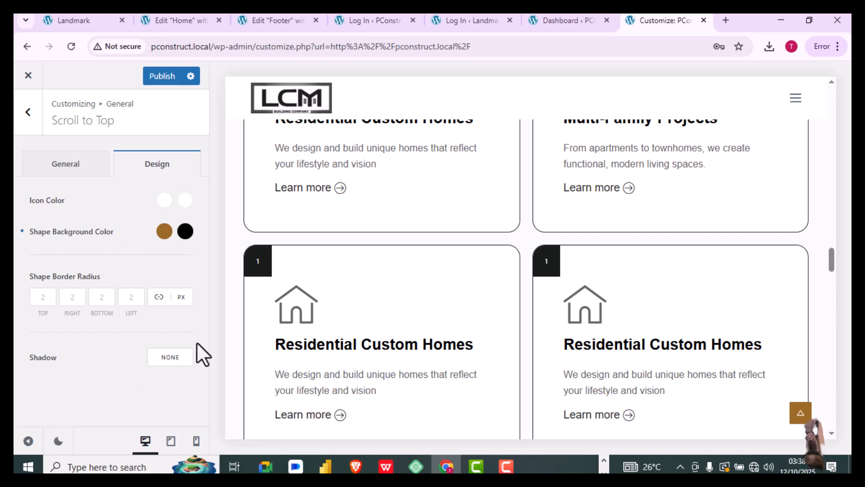
# Return to the General options, try out the Website Frame and switch it back off
pyautogui.click(26, 121)
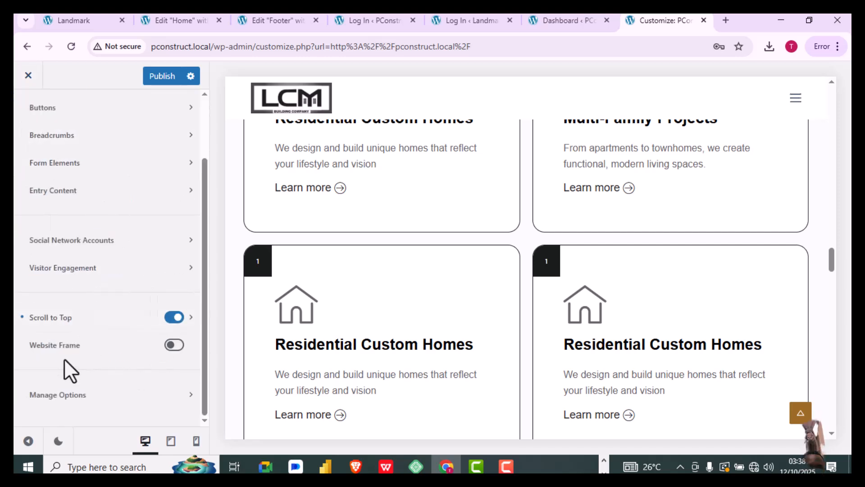
pyautogui.click(174, 346)
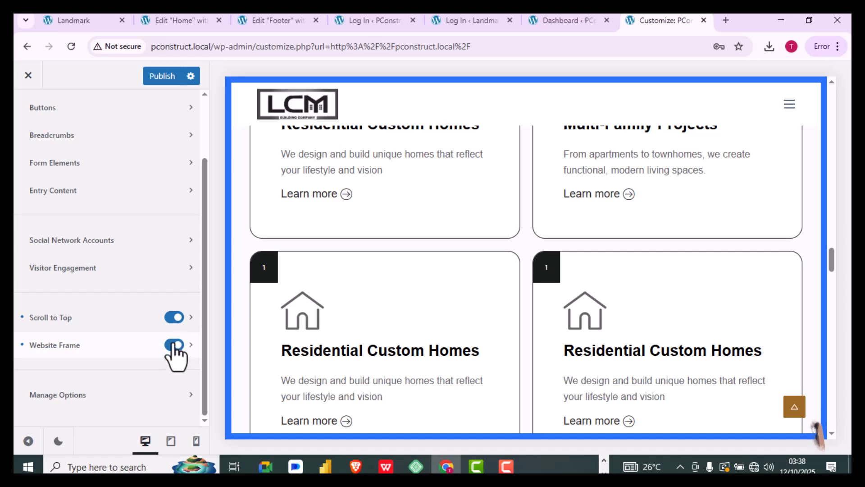
pyautogui.click(176, 345)
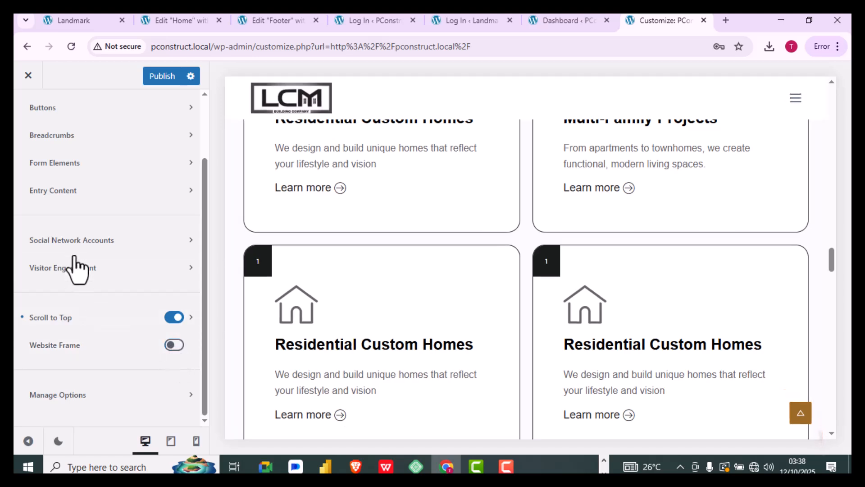
# Leave the General options and open the Header builder
pyautogui.scroll(2, 39, 131)
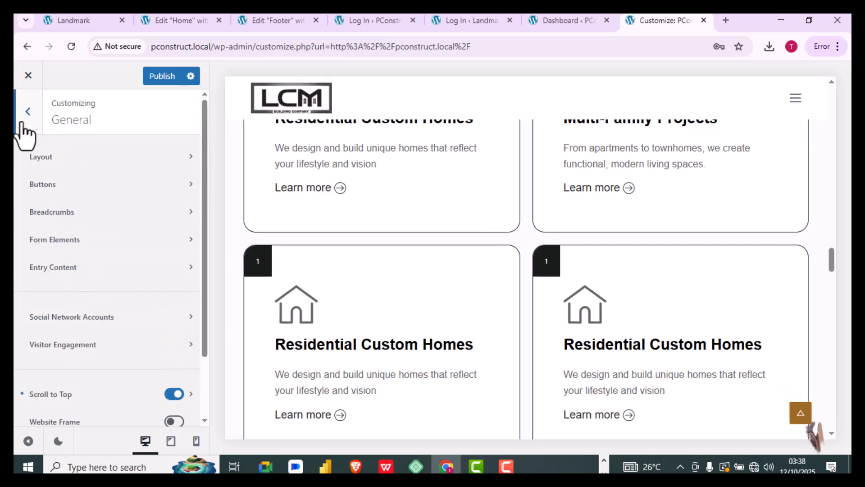
pyautogui.click(28, 111)
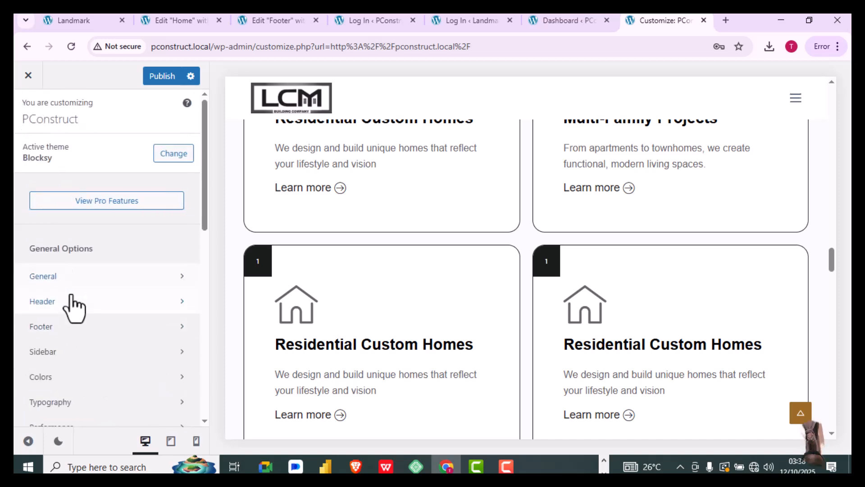
pyautogui.click(58, 302)
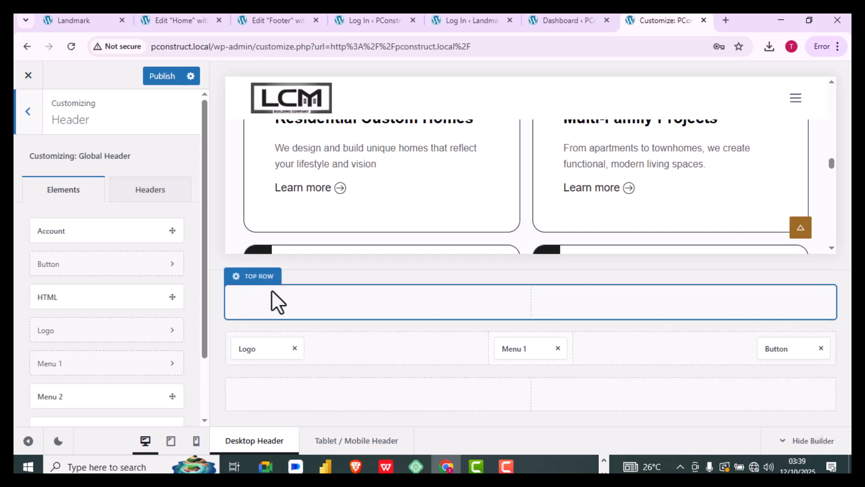
# Examine the Landmark site's home page and its header as a reference, and return to the PConstruct Customizer
pyautogui.click(77, 21)
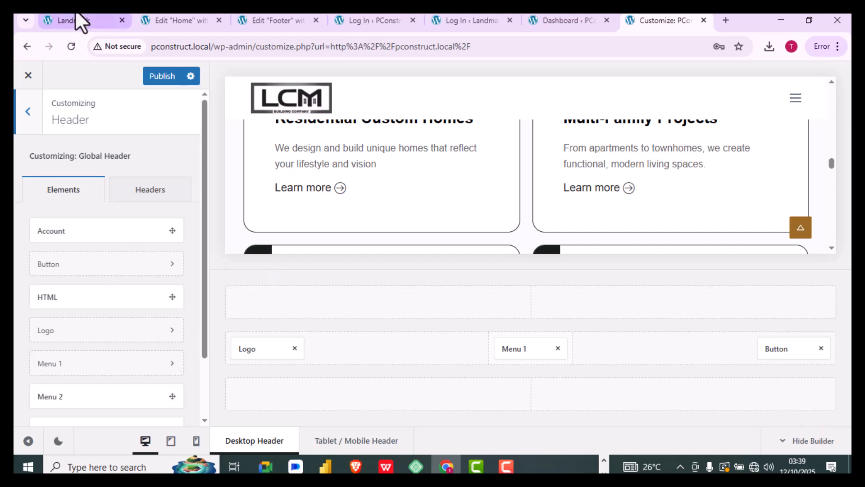
pyautogui.click(660, 27)
pyautogui.click(63, 18)
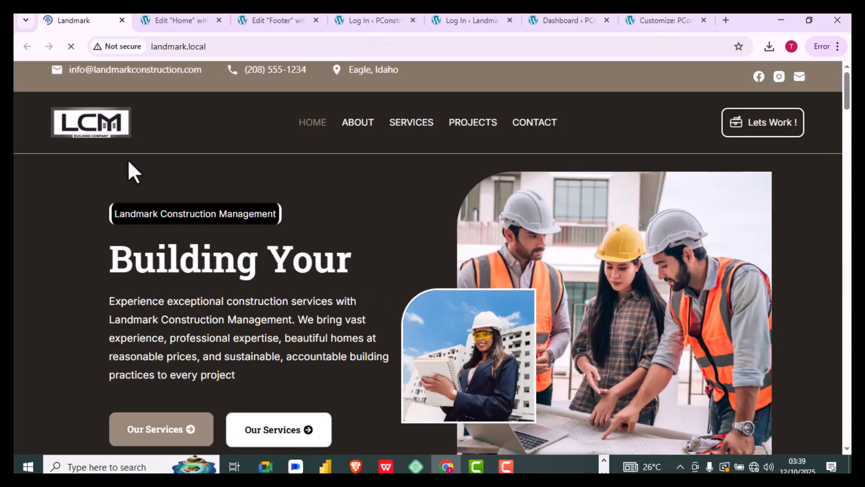
pyautogui.scroll(-15, 128, 162)
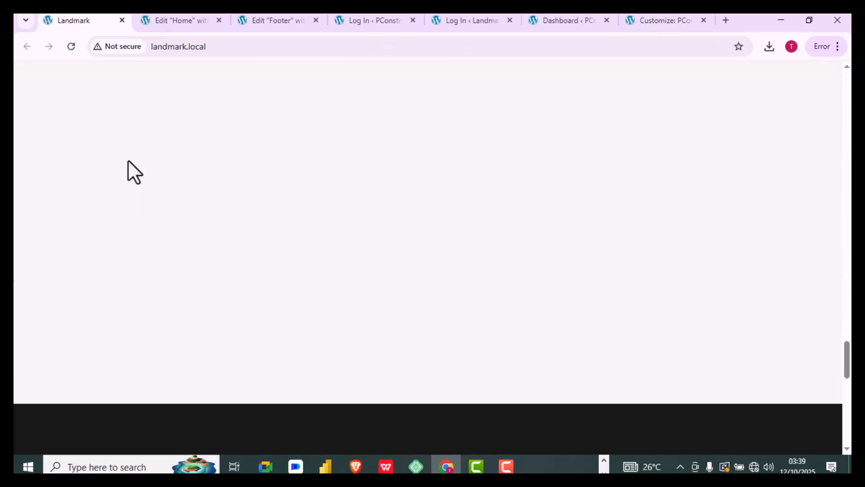
pyautogui.scroll(15, 128, 162)
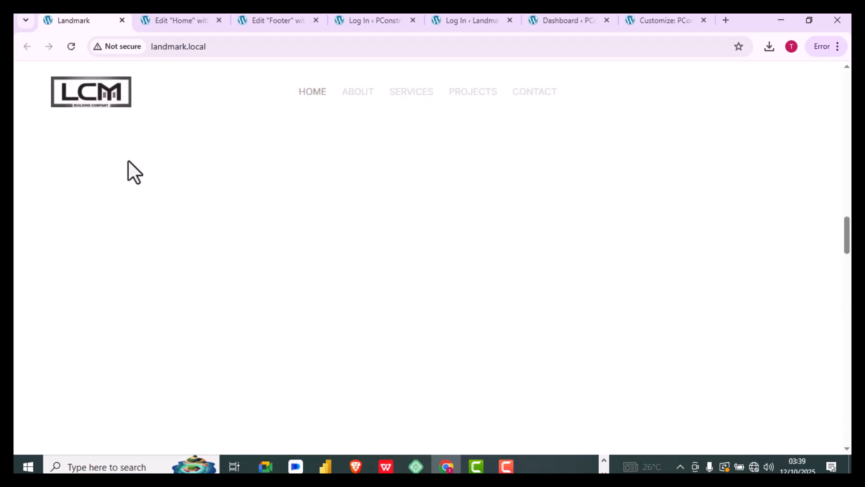
pyautogui.scroll(-5, 139, 122)
pyautogui.scroll(6, 139, 122)
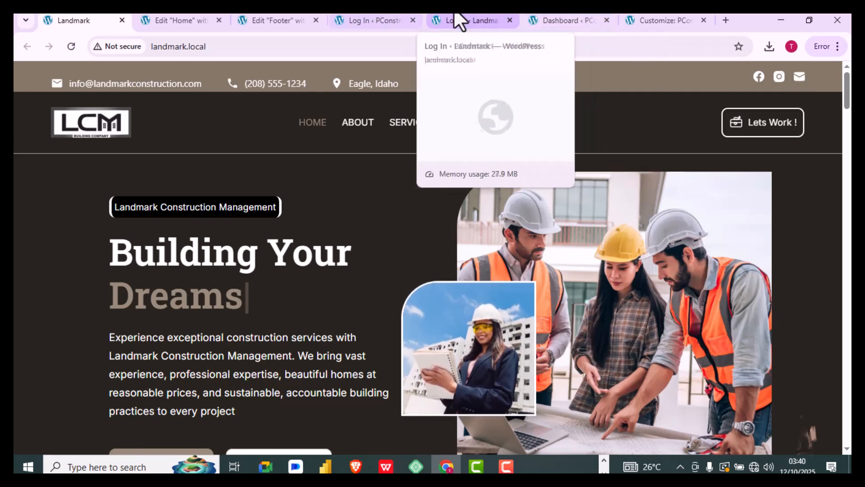
pyautogui.click(649, 20)
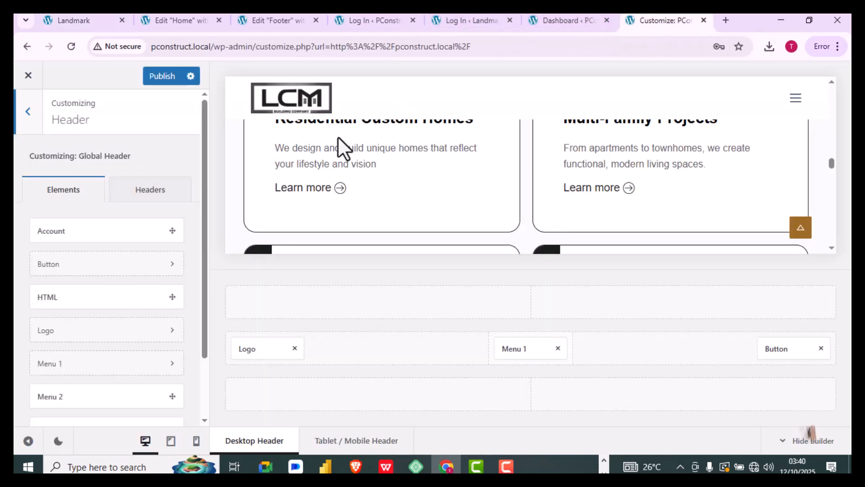
# Look at the header Top Row's general and design settings and return to the Header elements
pyautogui.scroll(-2, 105, 197)
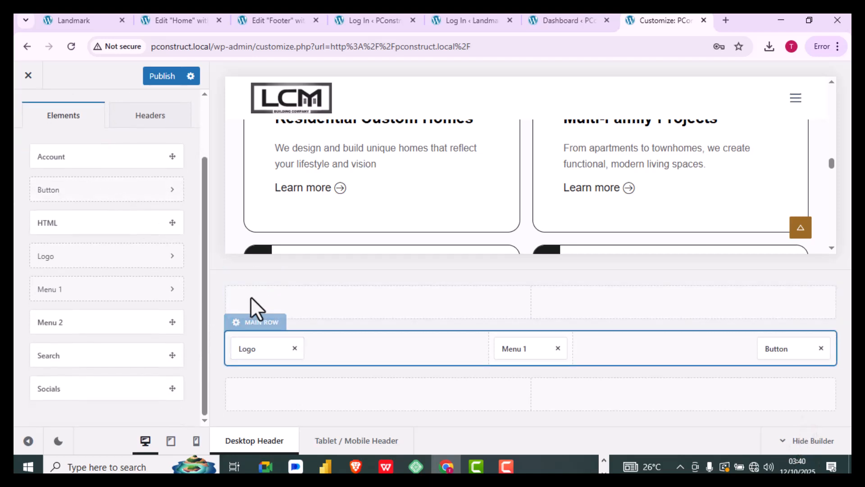
pyautogui.click(258, 282)
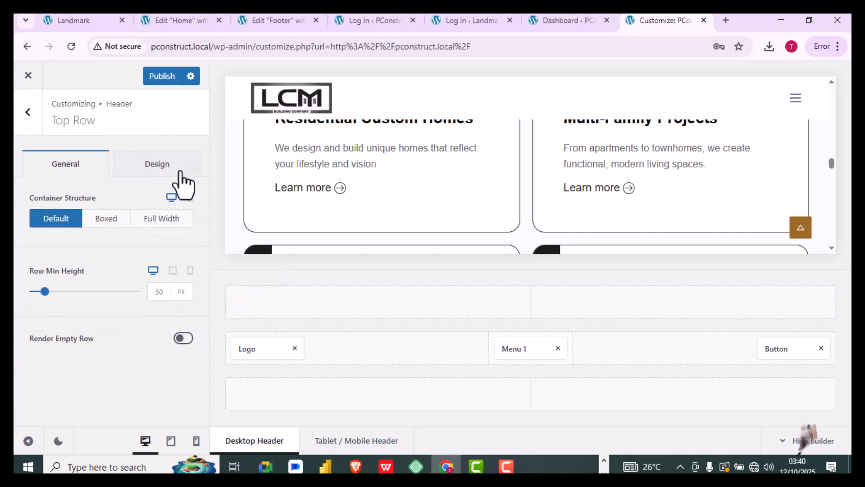
pyautogui.click(156, 169)
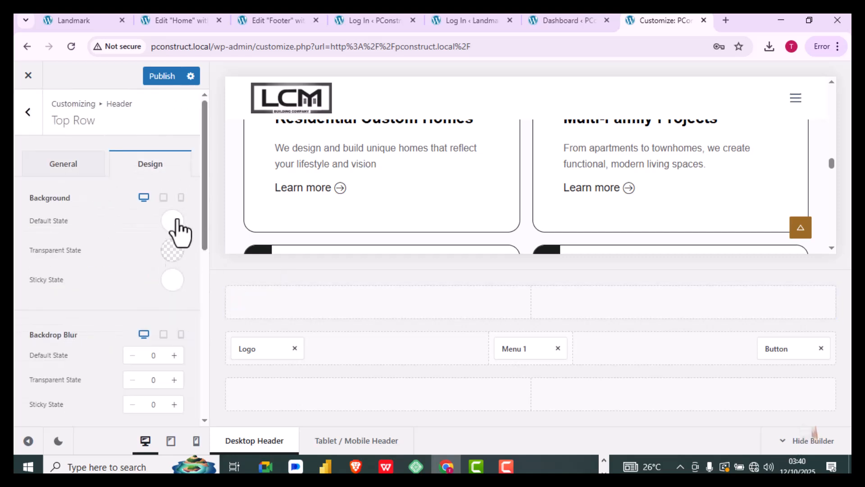
pyautogui.click(29, 115)
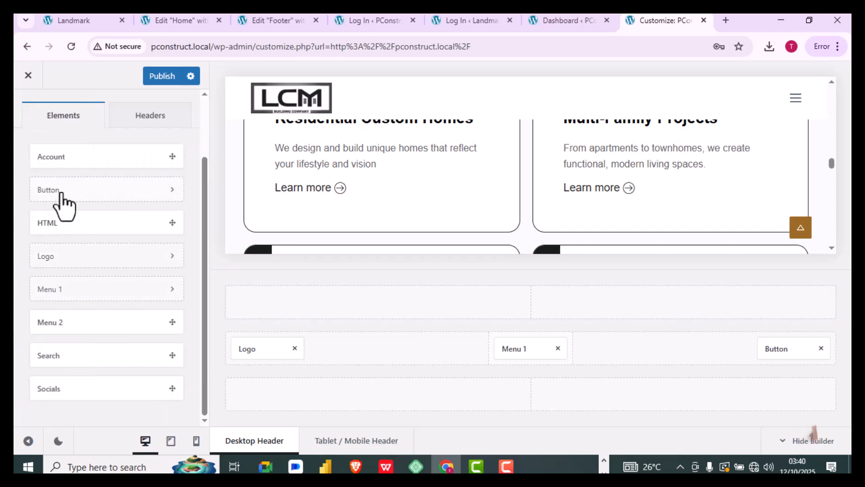
# Check the Landmark header again, try the Socials element at the right end of the Top Row, and remove it
pyautogui.click(82, 15)
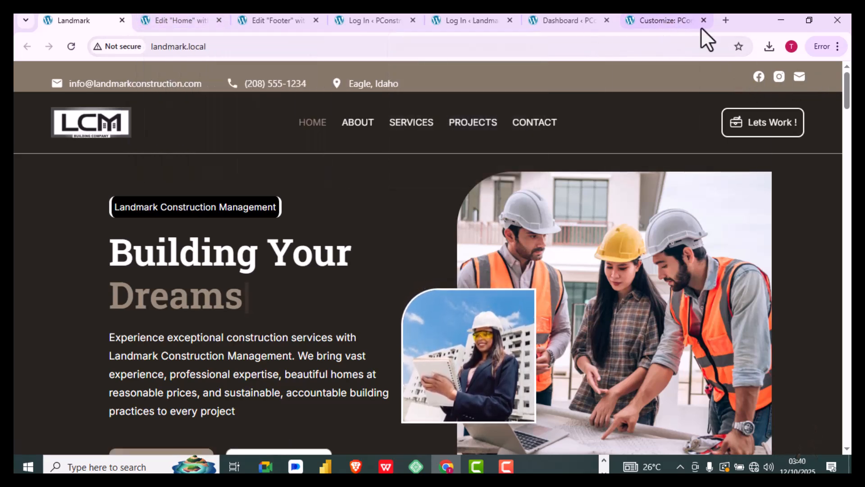
pyautogui.click(665, 19)
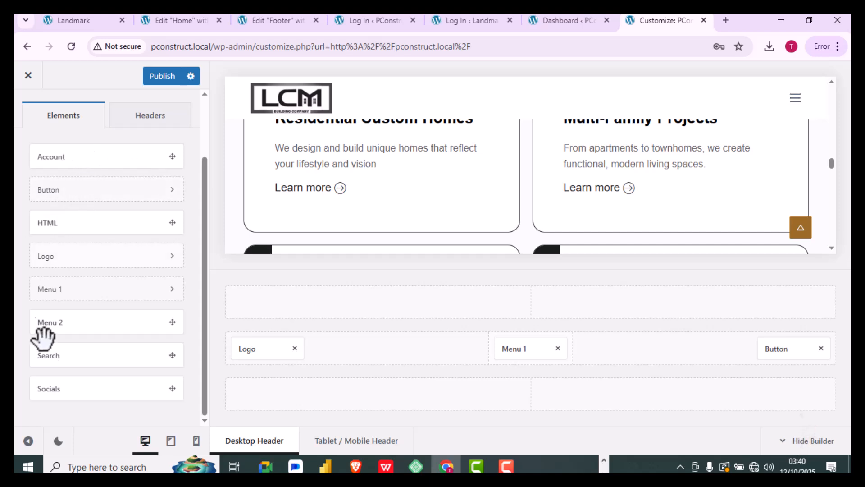
pyautogui.moveTo(97, 388); pyautogui.dragTo(724, 303)
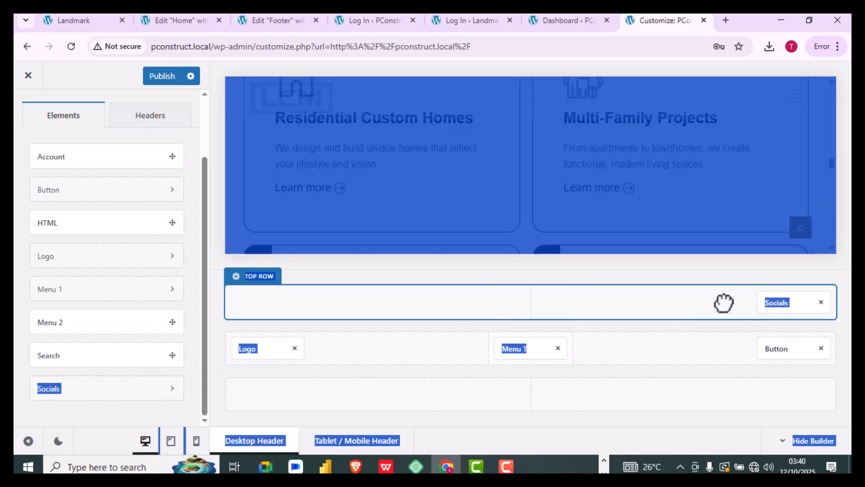
pyautogui.click(821, 302)
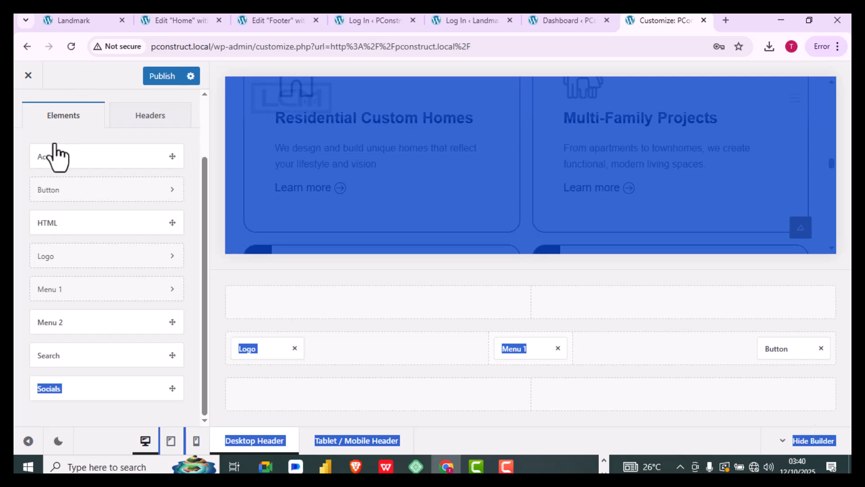
# Open the Footer builder and examine its elements and rows alongside the footer section of the page preview
pyautogui.scroll(2, 57, 155)
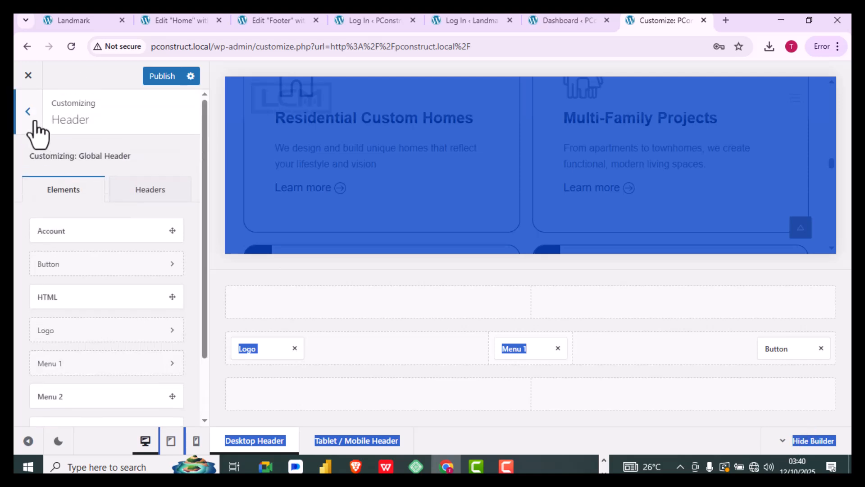
pyautogui.click(28, 111)
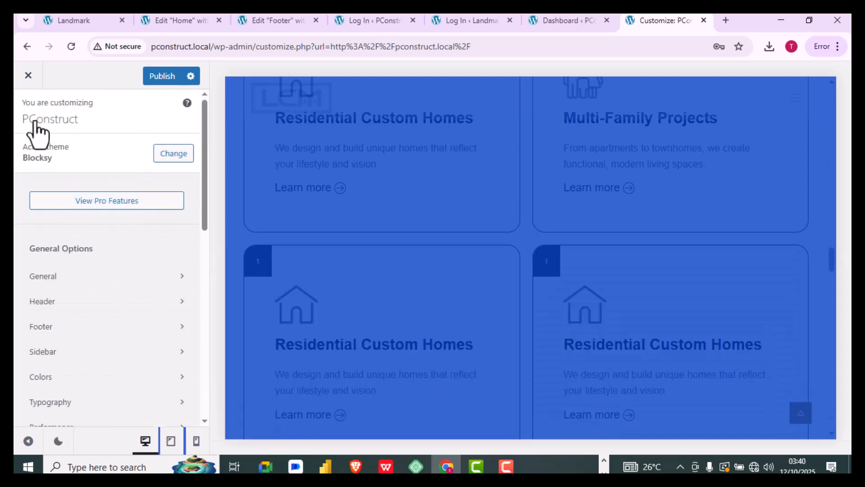
pyautogui.click(94, 334)
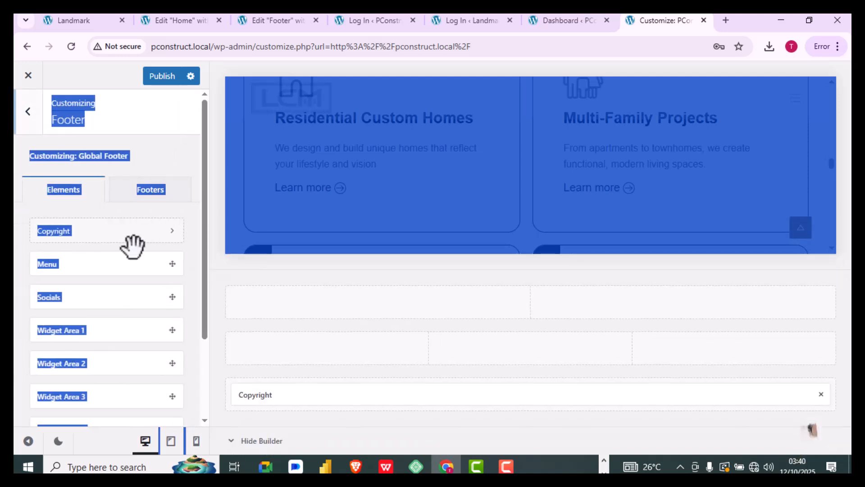
pyautogui.click(89, 206)
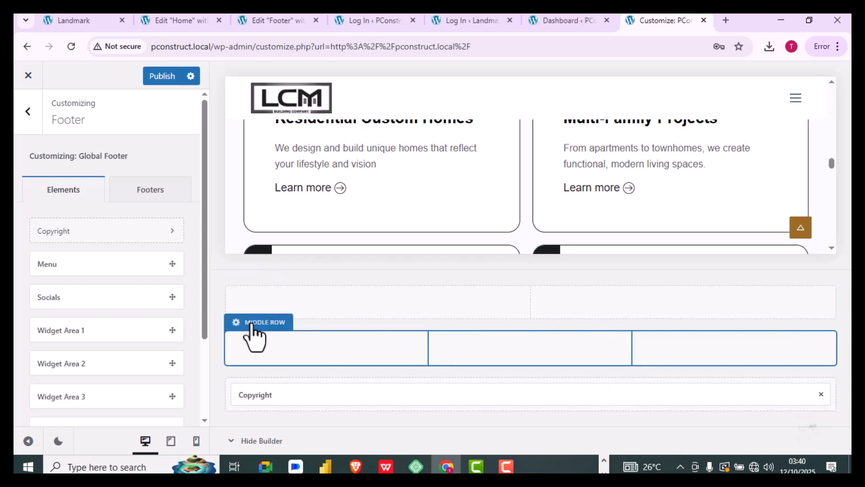
pyautogui.scroll(-5, 383, 209)
pyautogui.scroll(-15, 383, 209)
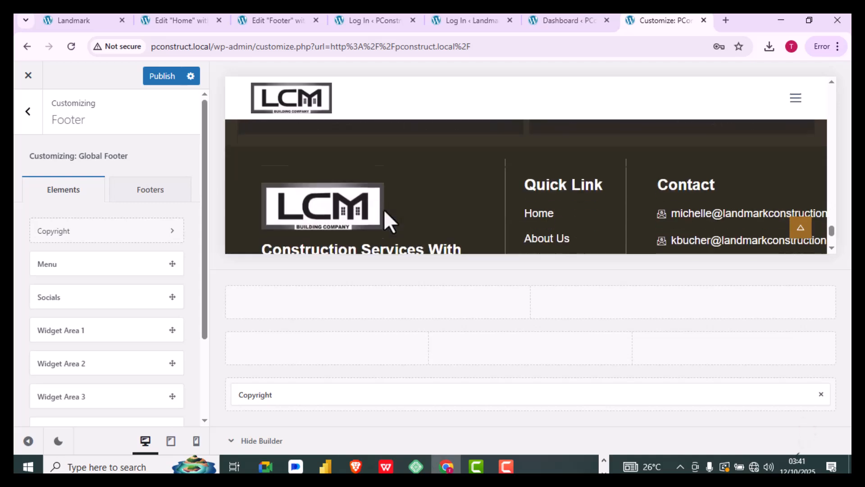
# Examine the footer section of the page preview, including its logo block, Quick Link column and Contact column
pyautogui.scroll(3, 382, 209)
pyautogui.scroll(-2, 383, 209)
pyautogui.scroll(2, 383, 209)
pyautogui.scroll(-2, 383, 209)
pyautogui.scroll(3, 383, 209)
pyautogui.scroll(-1, 383, 209)
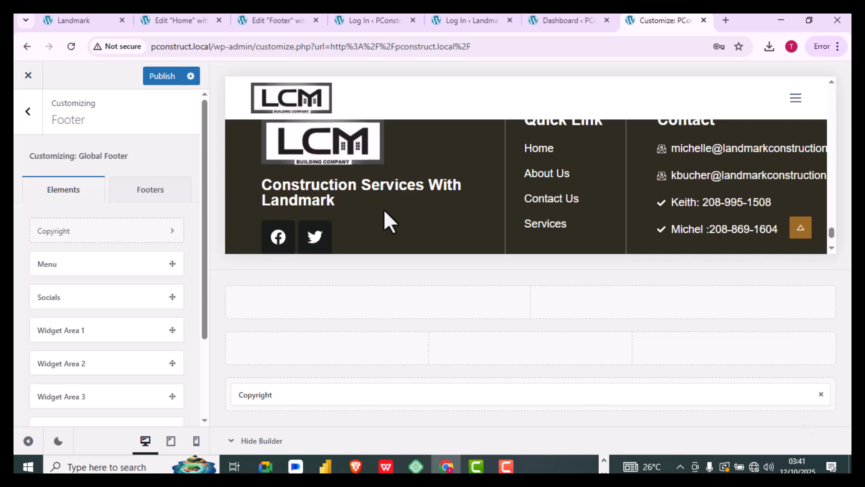
pyautogui.scroll(1, 383, 209)
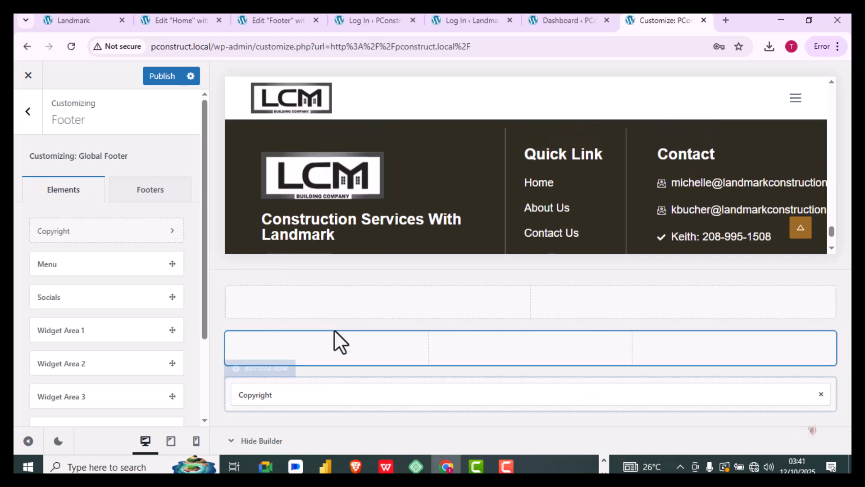
pyautogui.scroll(2, 483, 141)
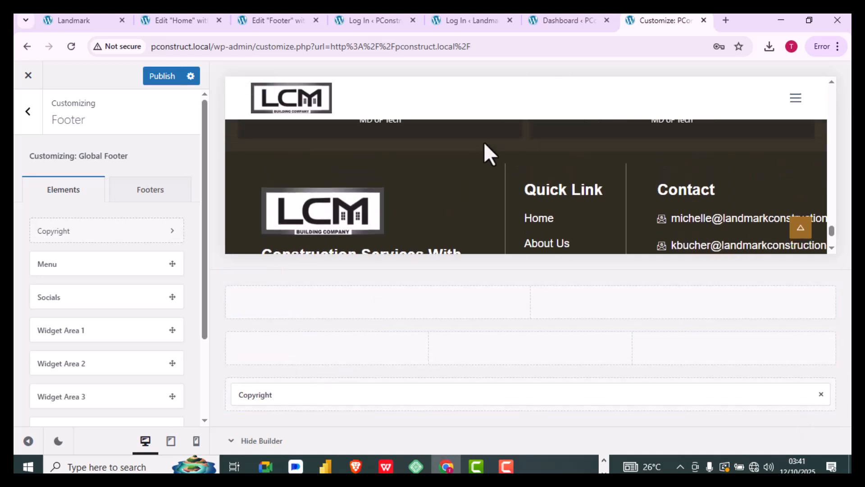
pyautogui.scroll(1, 483, 142)
pyautogui.scroll(-2, 483, 141)
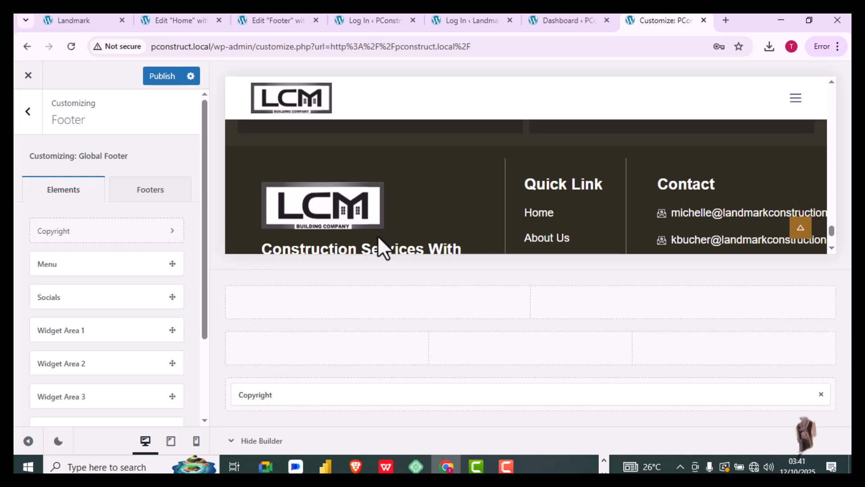
pyautogui.scroll(-3, 460, 199)
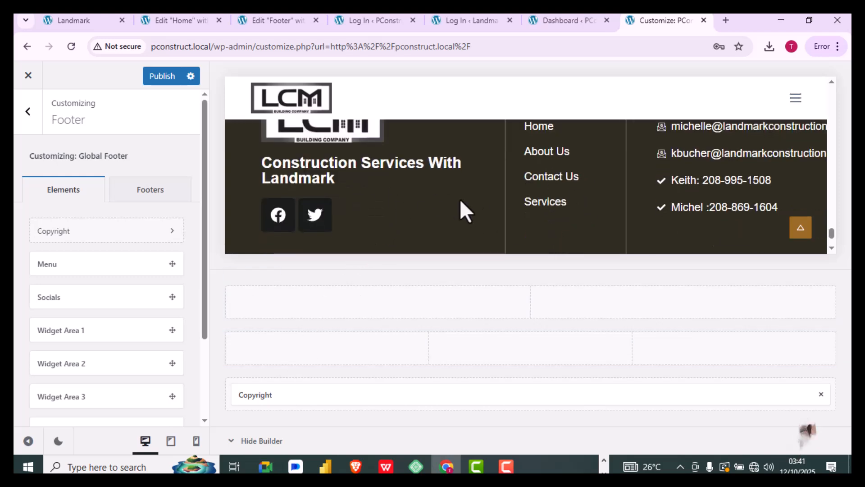
pyautogui.scroll(3, 459, 198)
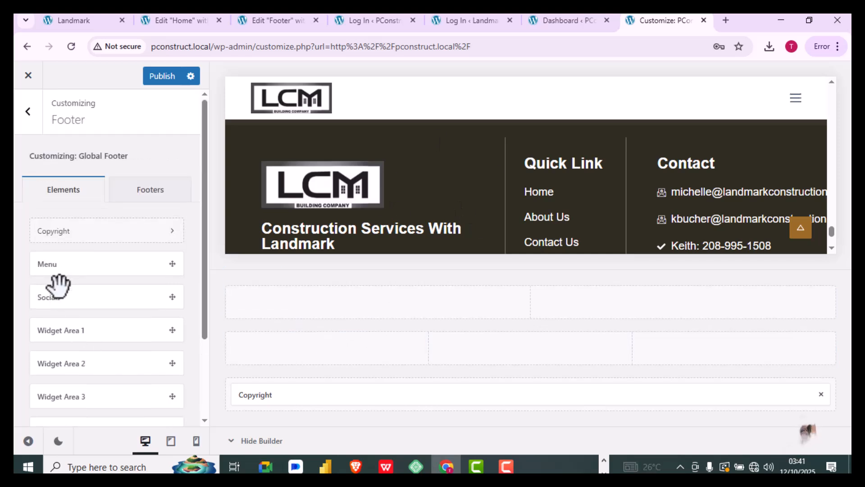
# Leave the Footer settings and choose the second layout type in the general Sidebar settings
pyautogui.click(28, 112)
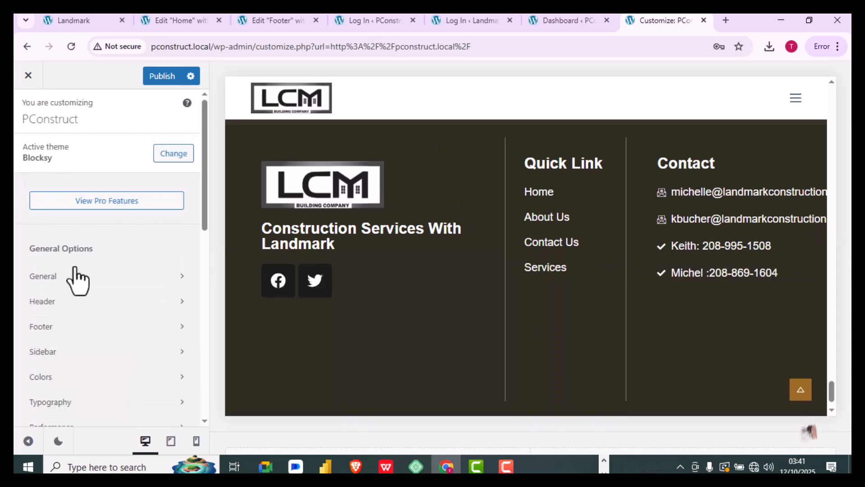
pyautogui.scroll(-2, 79, 305)
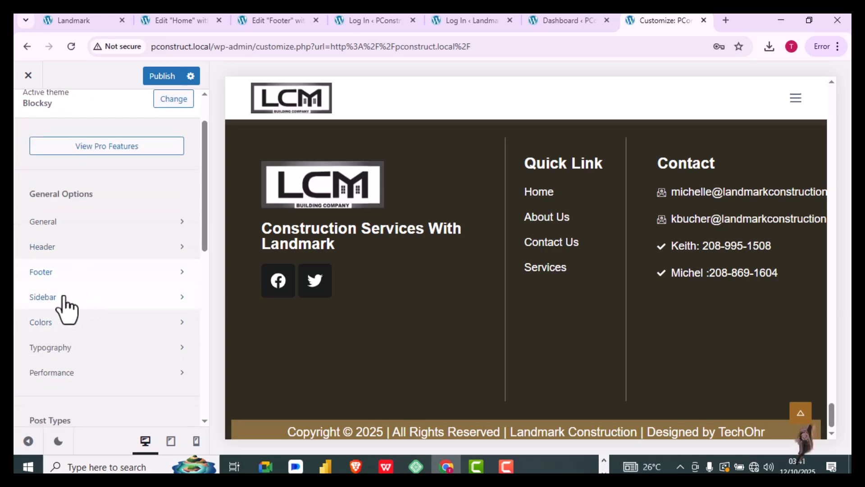
pyautogui.click(57, 301)
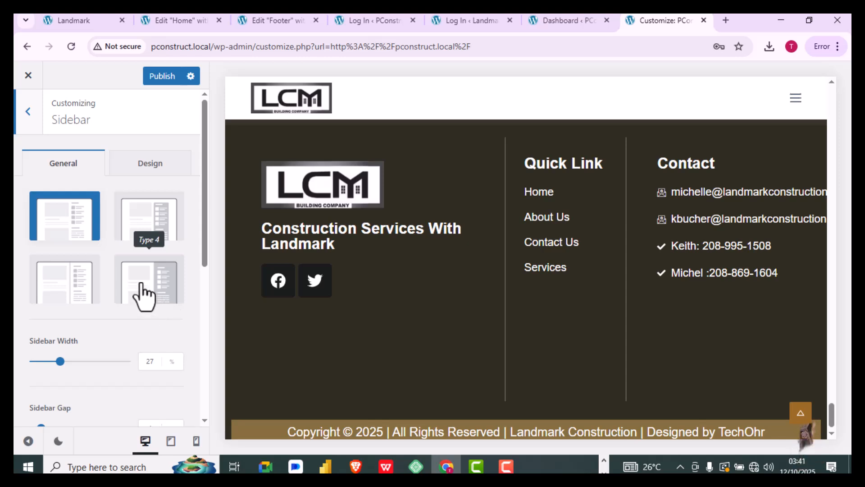
pyautogui.click(153, 233)
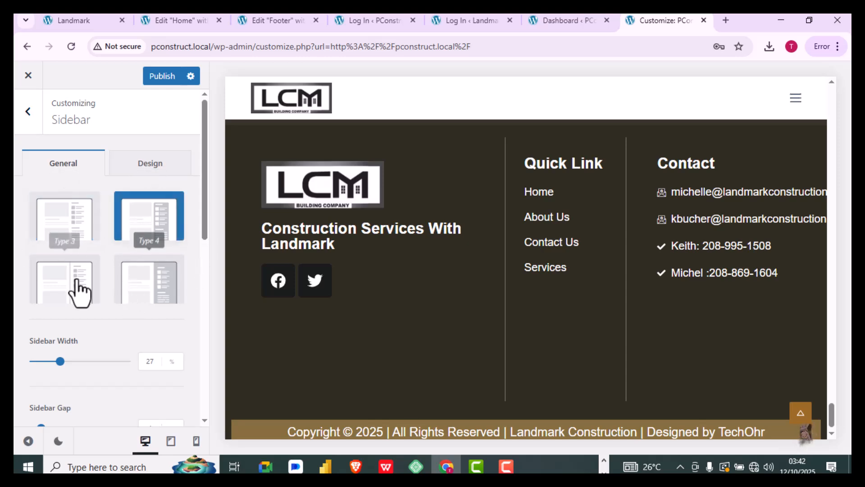
# Review the Sidebar's width, gap and container spacing settings, and return to the main Customizer options
pyautogui.scroll(-8, 79, 292)
pyautogui.scroll(5, 79, 292)
pyautogui.scroll(3, 80, 294)
pyautogui.scroll(-6, 80, 293)
pyautogui.scroll(6, 79, 294)
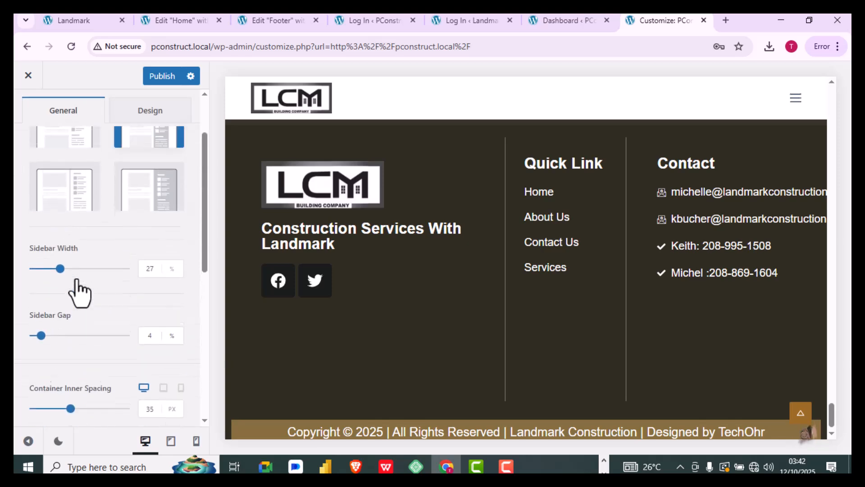
pyautogui.scroll(3, 79, 293)
pyautogui.click(28, 112)
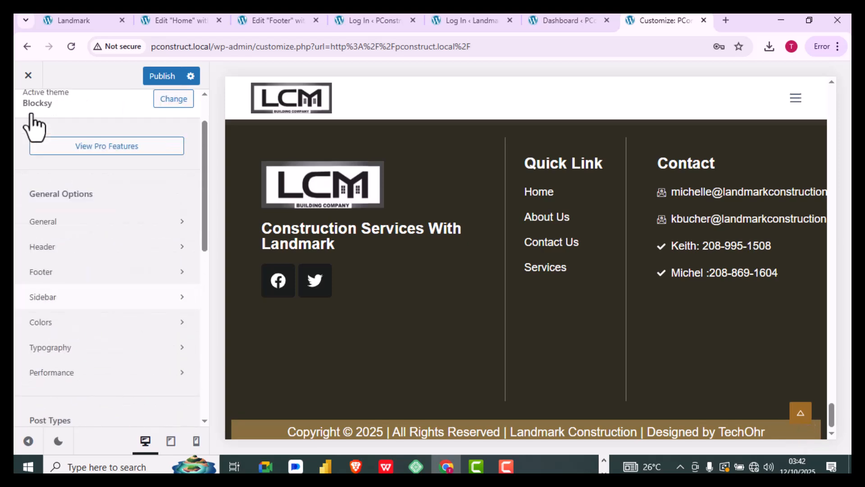
# Change Color 1 of the global color palette to the gold shade #927212 and return to the main Customizer options
pyautogui.click(43, 324)
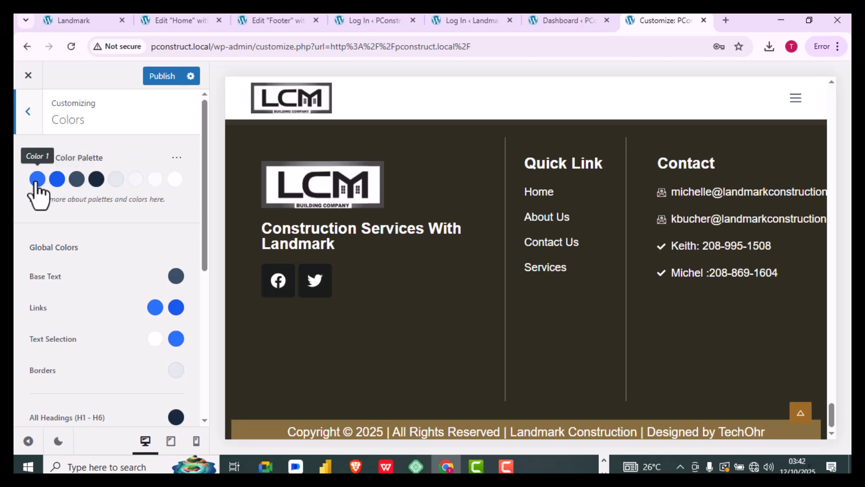
pyautogui.click(38, 180)
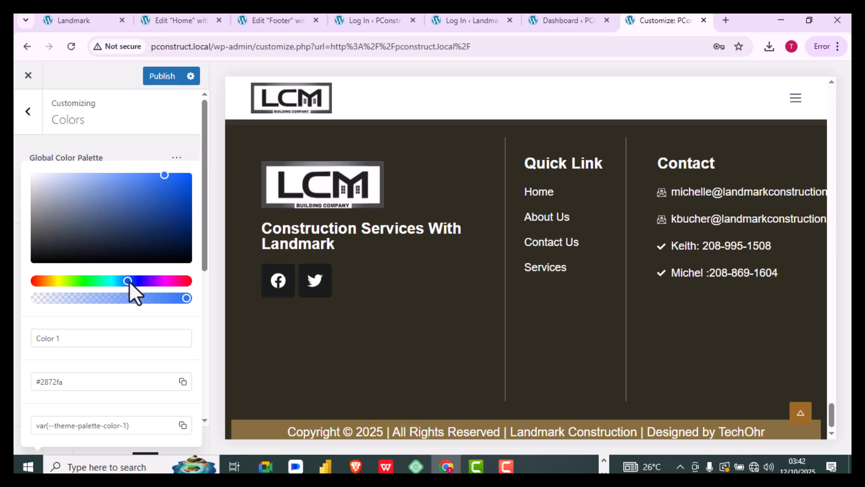
pyautogui.moveTo(129, 280); pyautogui.dragTo(53, 282)
pyautogui.moveTo(182, 208); pyautogui.dragTo(169, 215)
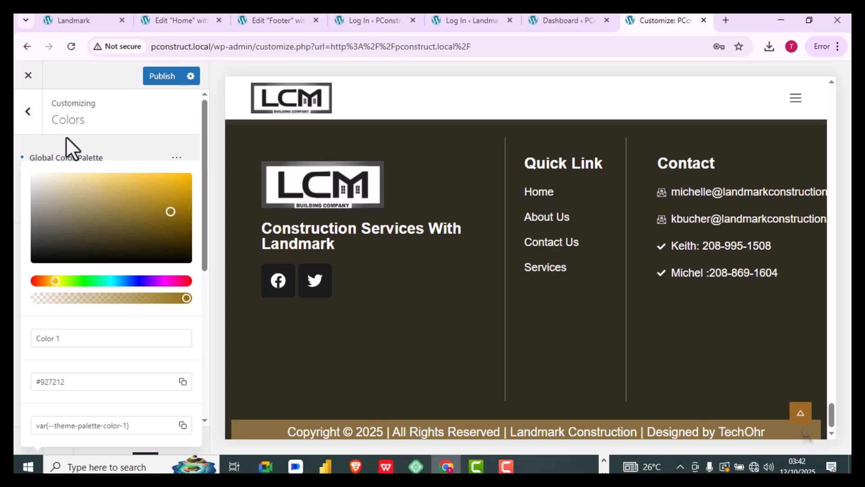
pyautogui.click(129, 144)
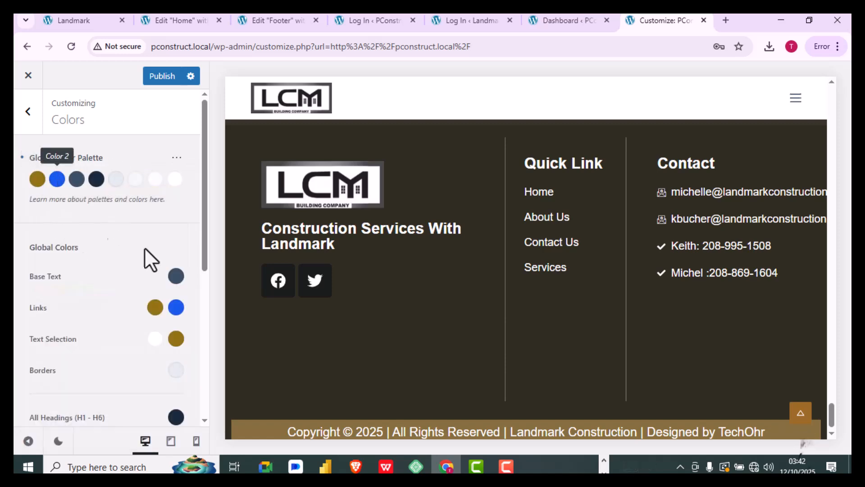
pyautogui.scroll(10, 372, 264)
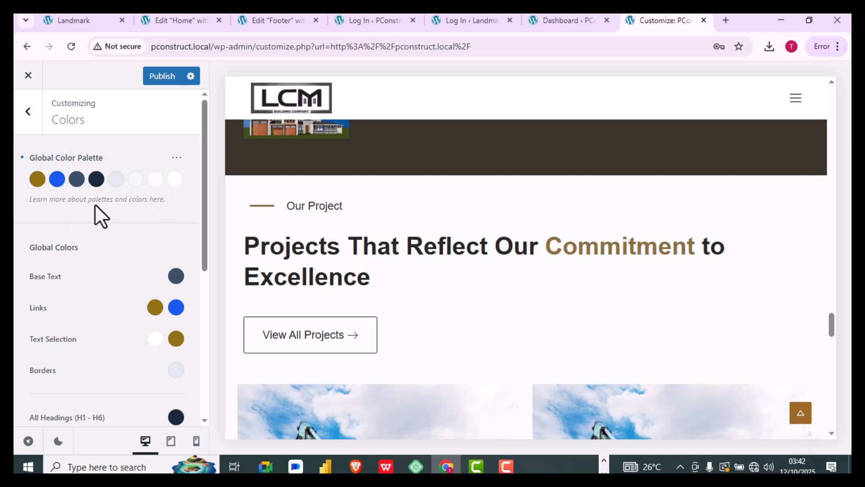
pyautogui.click(28, 112)
# Set the Base Font in Typography to Poppins, accepting the Google Font notice and opting not to show it again
pyautogui.scroll(-1, 39, 225)
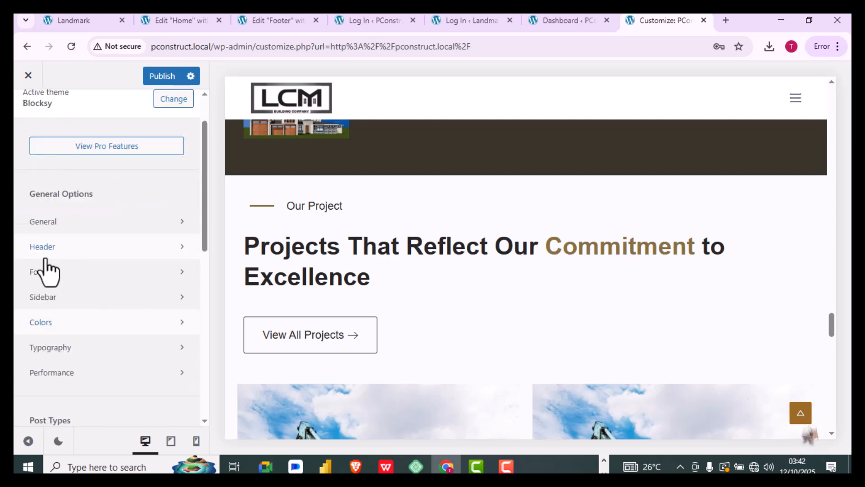
pyautogui.click(71, 356)
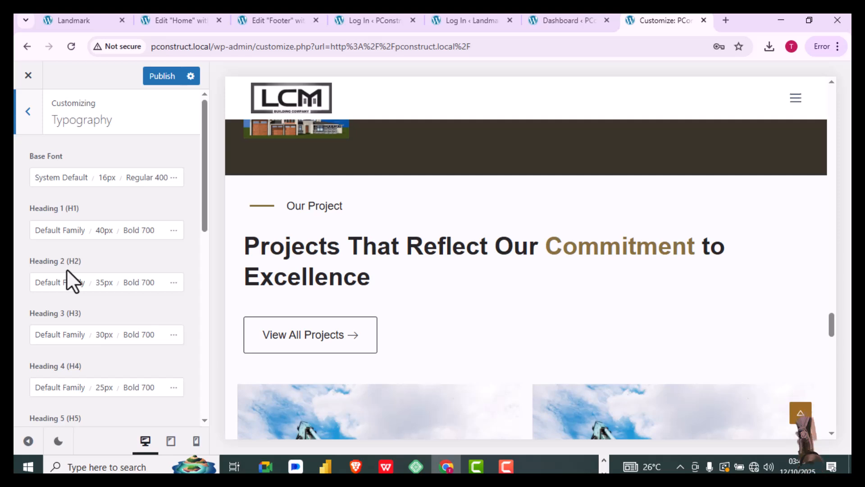
pyautogui.click(53, 182)
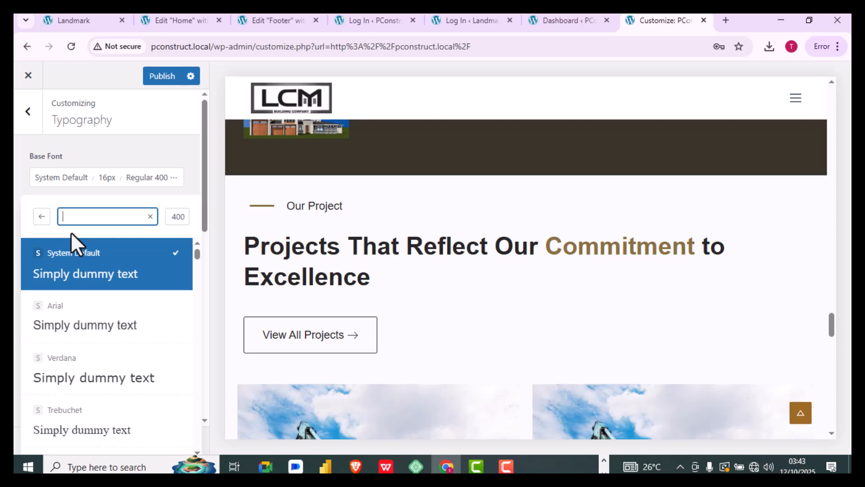
pyautogui.write('popp')
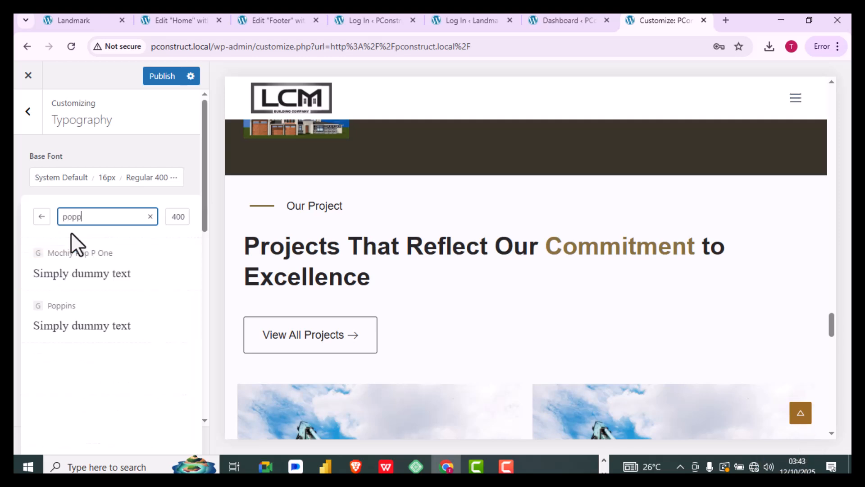
pyautogui.click(78, 325)
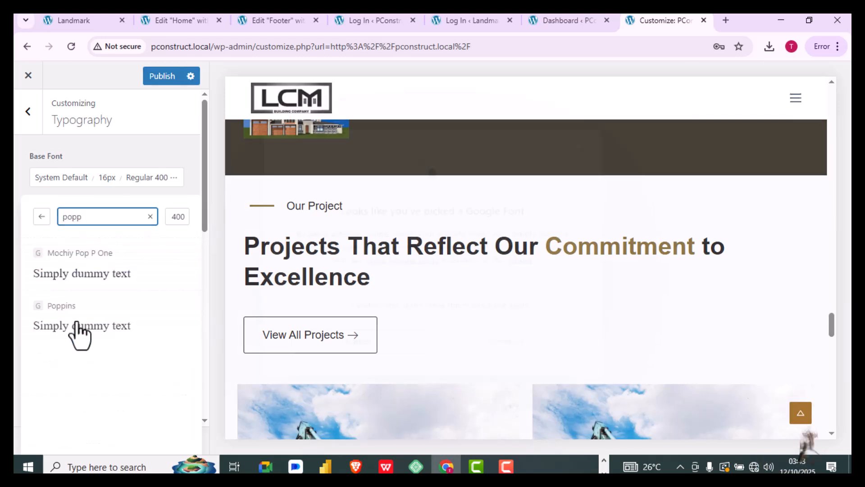
pyautogui.click(348, 311)
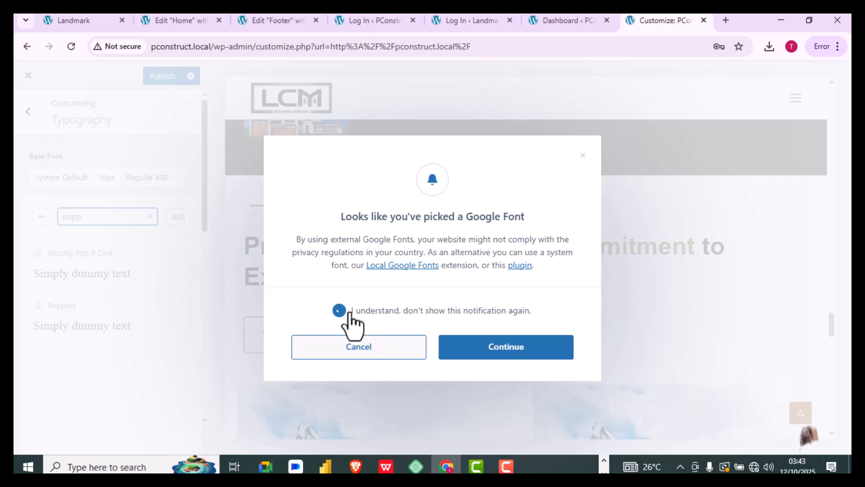
pyautogui.click(491, 355)
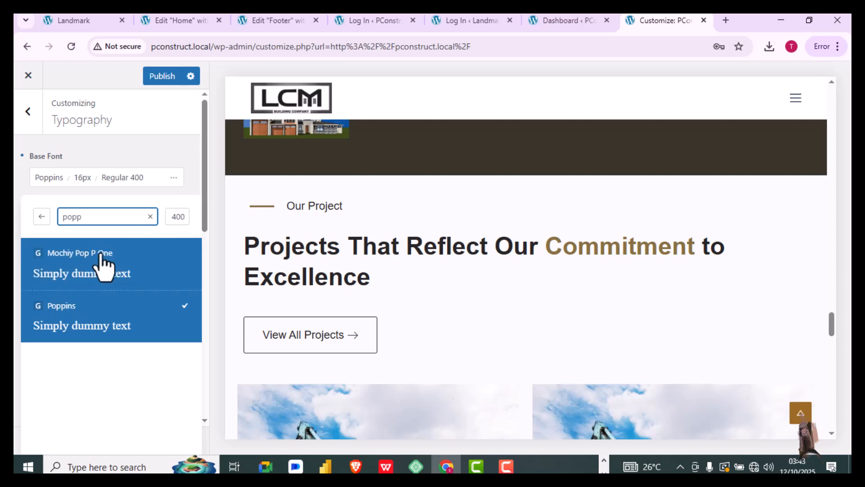
pyautogui.click(89, 151)
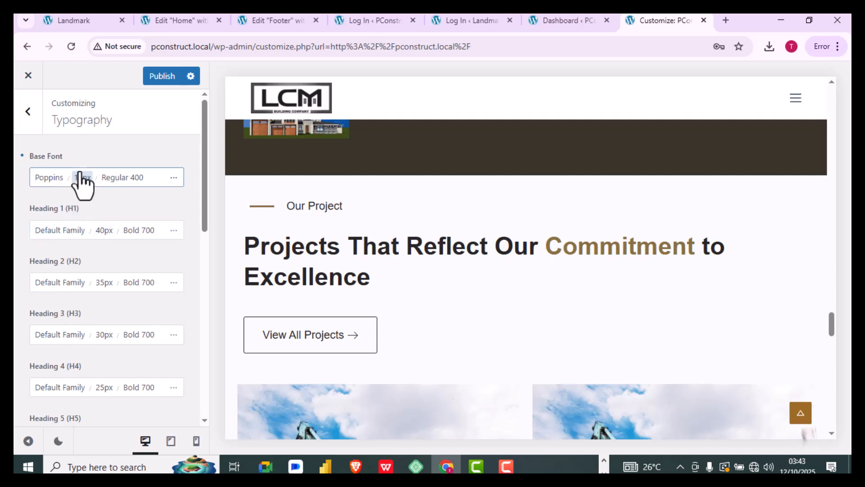
# Change the Base Font family to Kanit
pyautogui.click(50, 178)
pyautogui.write('kanit')
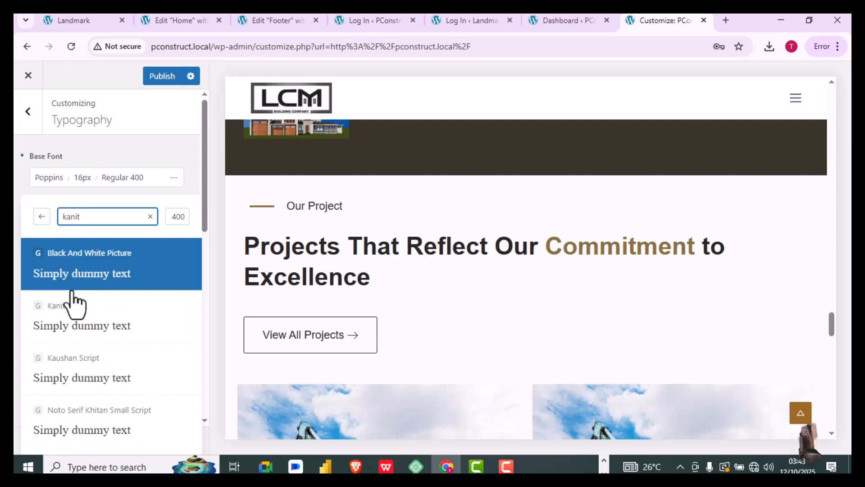
pyautogui.click(72, 327)
pyautogui.click(83, 153)
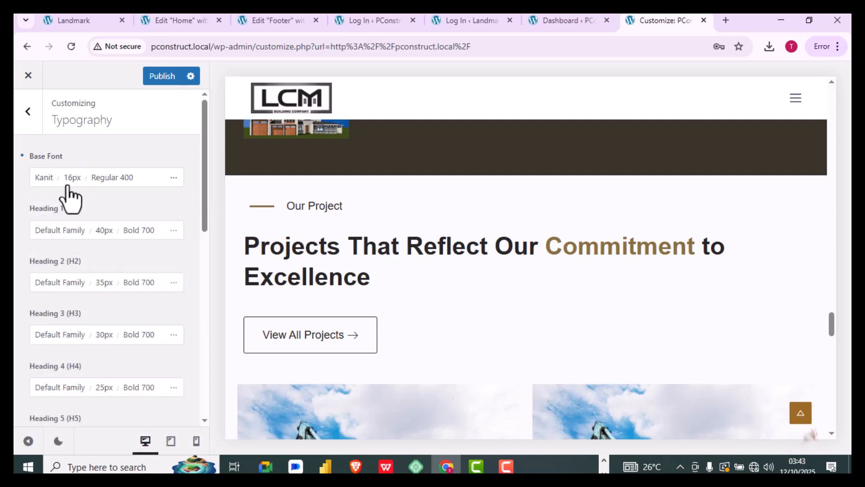
# Set the Heading 1 (H1) font family to Poppins and return to the main Customizer options
pyautogui.click(51, 232)
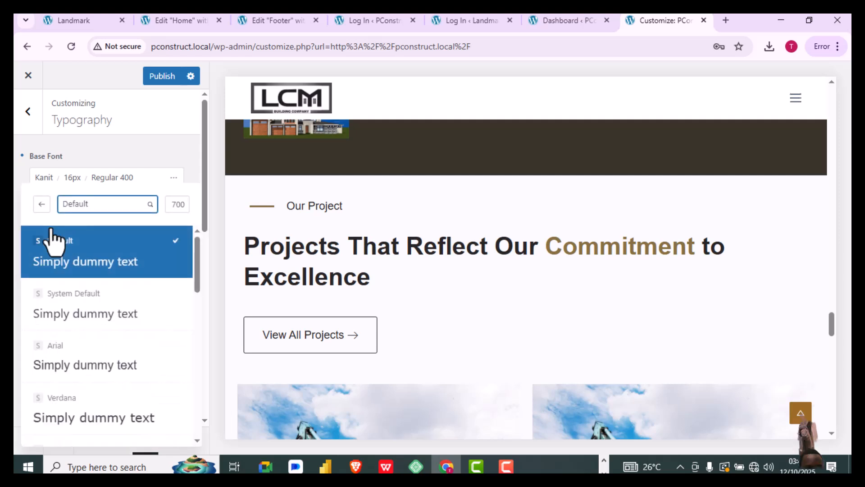
pyautogui.click(95, 205)
pyautogui.write('popp')
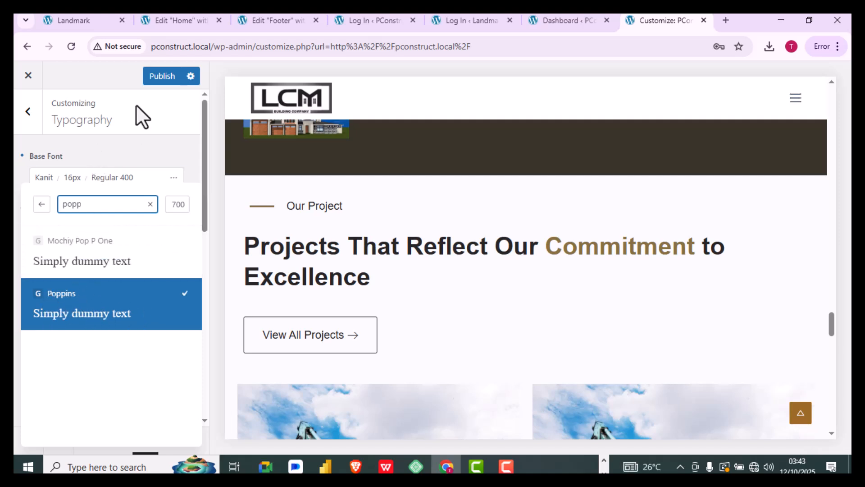
pyautogui.click(108, 145)
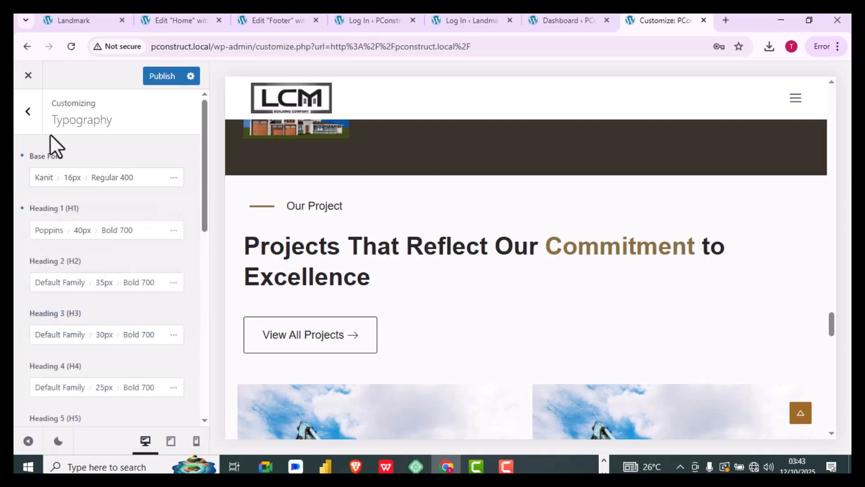
pyautogui.click(29, 118)
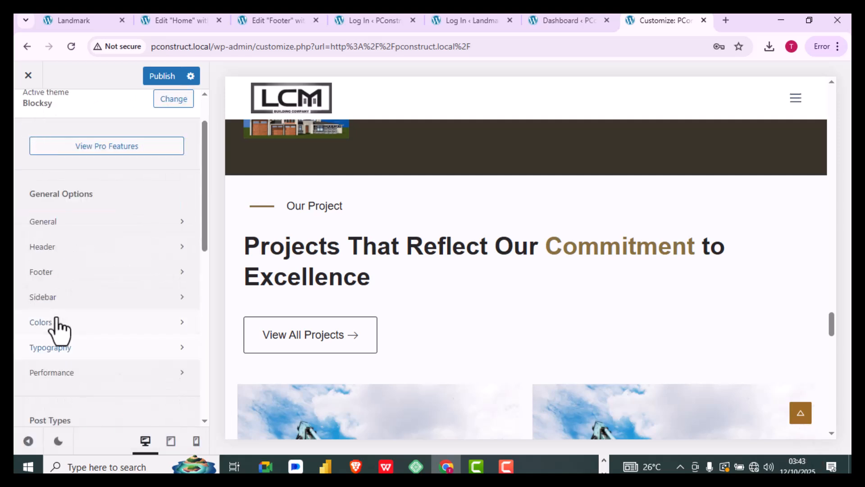
# Review the Performance settings, including dynamic CSS output, the emojis script and lazy loading of images
pyautogui.scroll(-3, 57, 322)
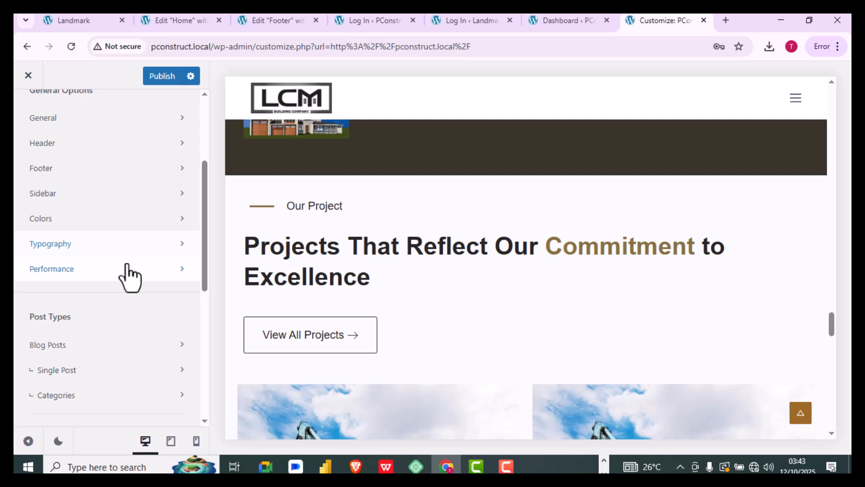
pyautogui.click(128, 276)
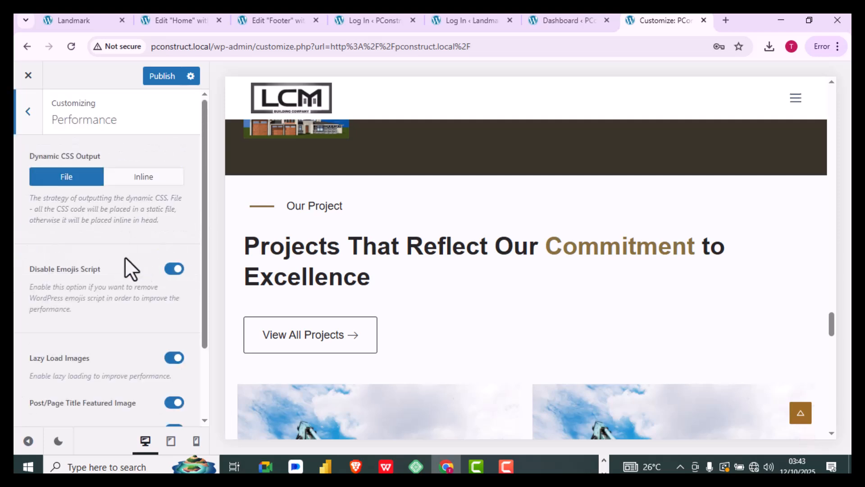
pyautogui.scroll(-2, 125, 266)
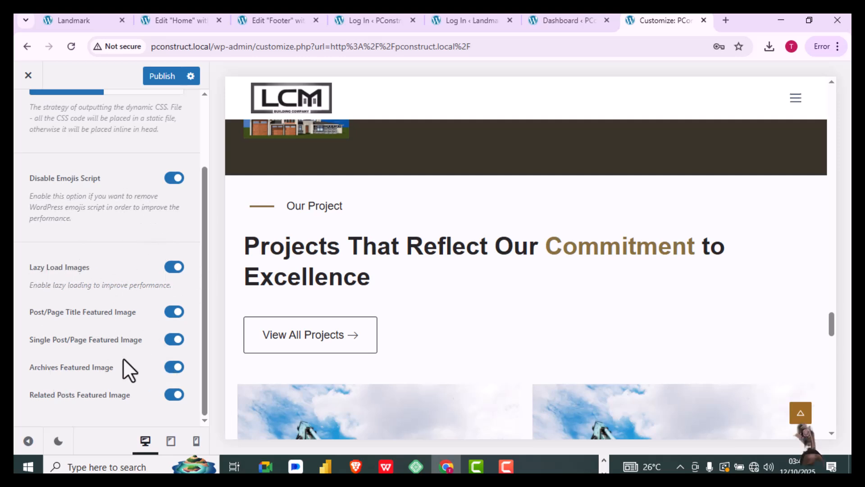
pyautogui.scroll(2, 137, 259)
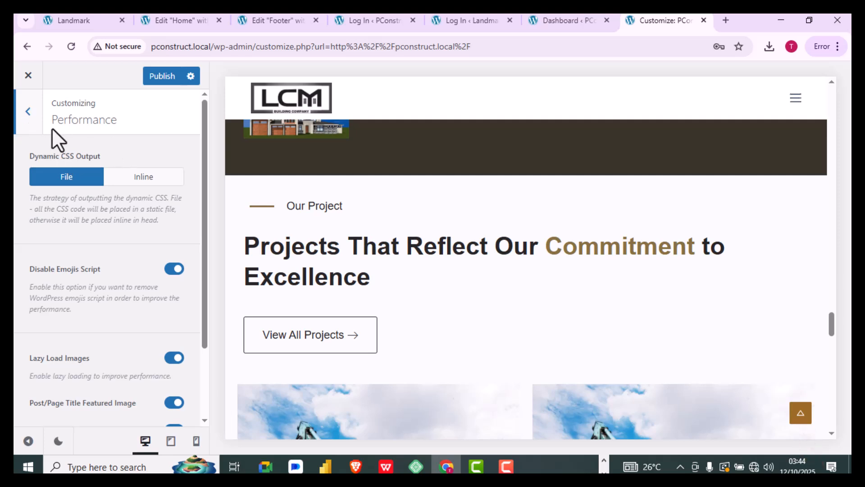
# Review the Blog Posts settings, including the blog structure layouts, columns and posts, card options and content area spacing
pyautogui.click(34, 127)
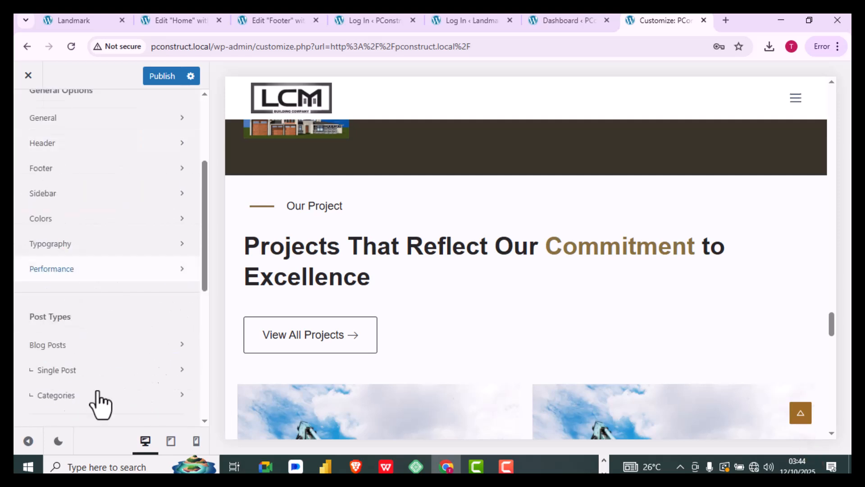
pyautogui.scroll(-3, 119, 358)
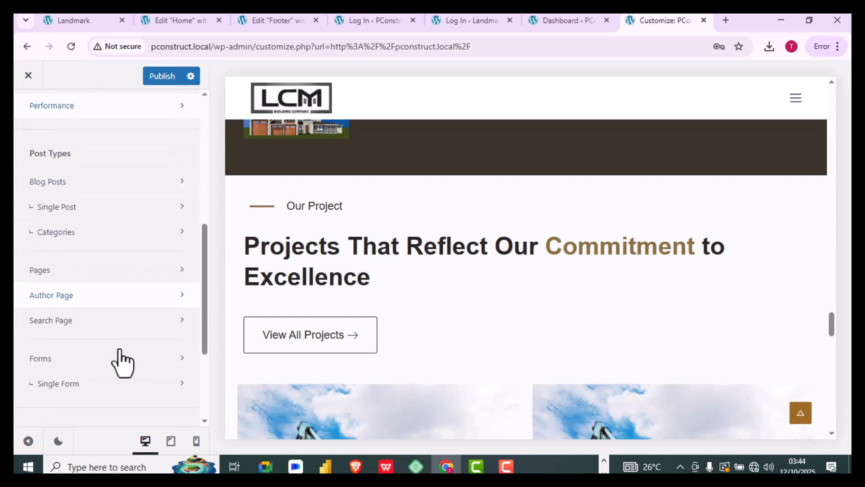
pyautogui.click(125, 181)
pyautogui.scroll(-3, 108, 250)
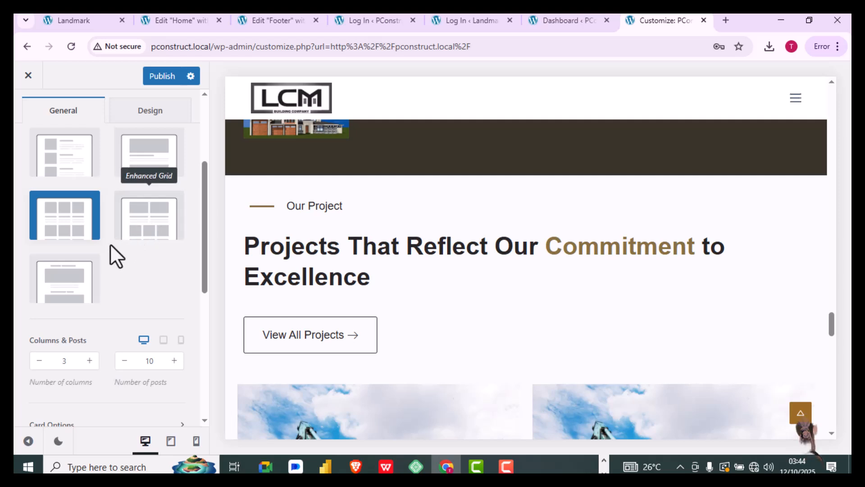
pyautogui.scroll(-5, 136, 263)
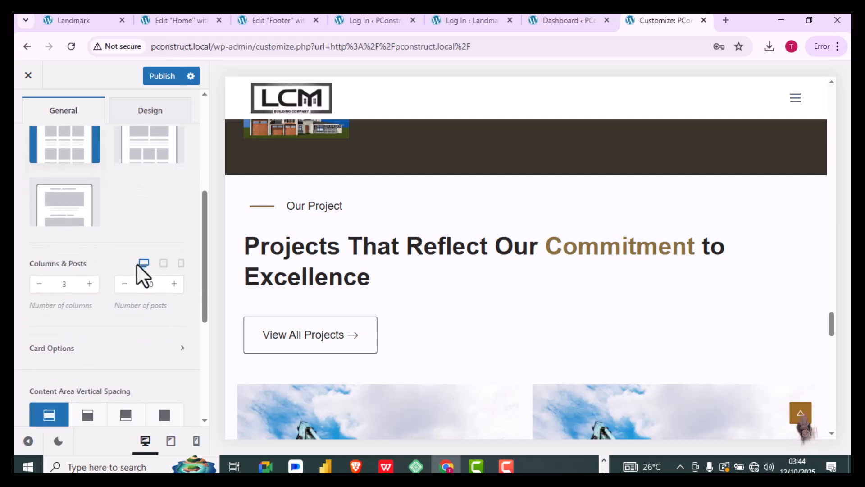
pyautogui.scroll(-2, 137, 263)
pyautogui.scroll(10, 137, 263)
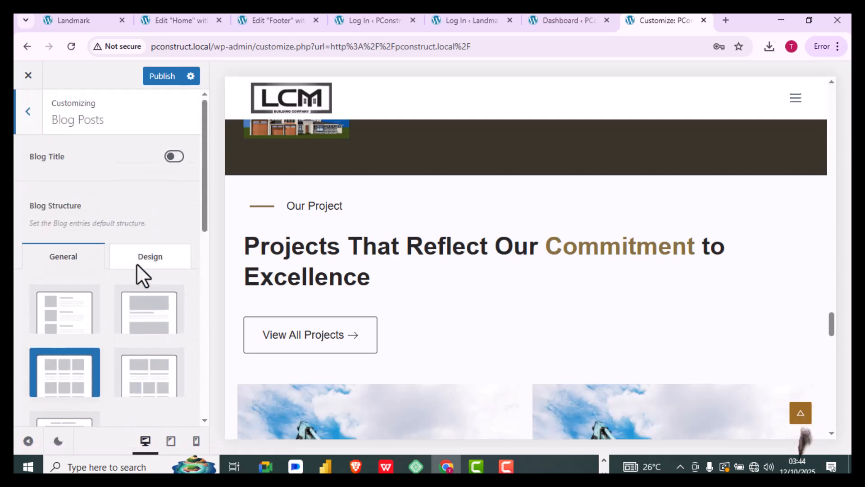
pyautogui.scroll(-8, 66, 311)
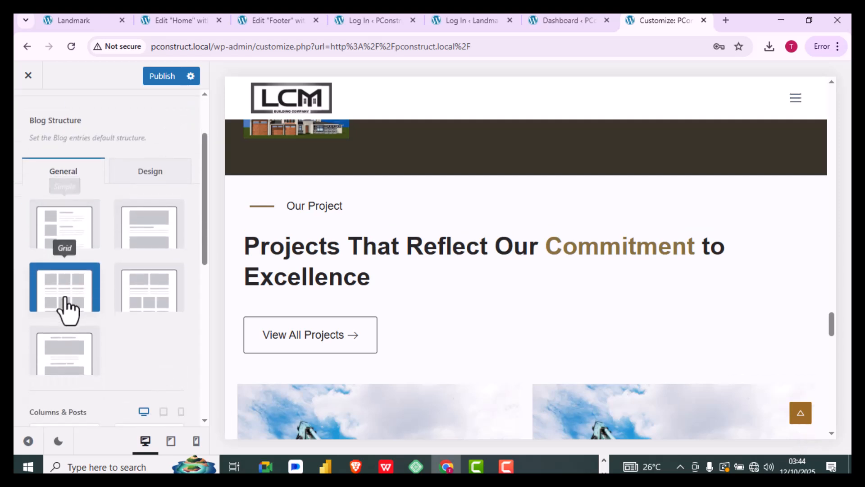
pyautogui.scroll(9, 65, 311)
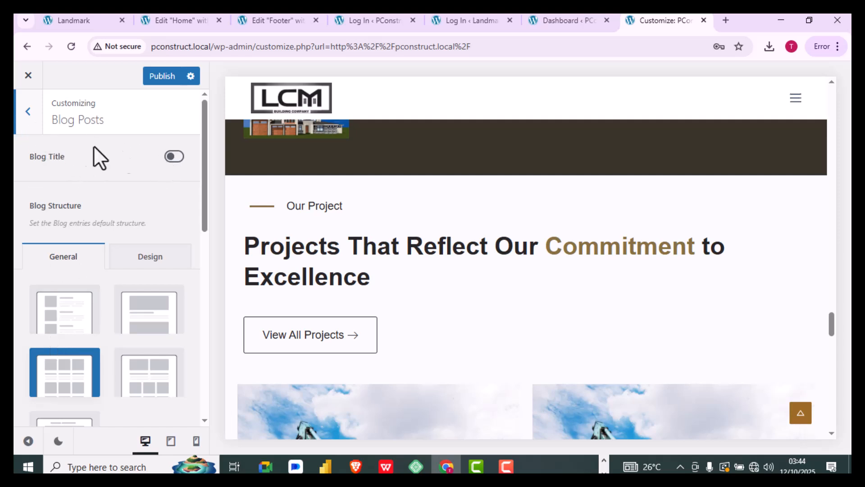
pyautogui.click(26, 115)
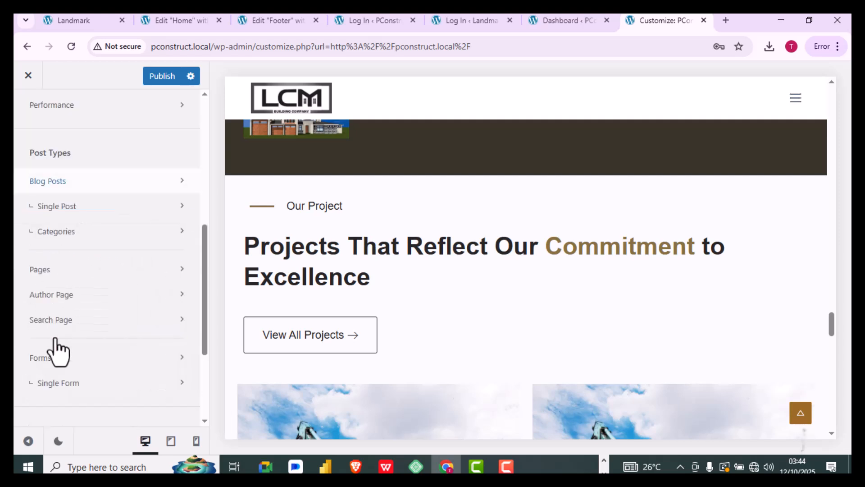
# Review the Single Post settings, including post structure, content area style, vertical spacing, post elements and page elements
pyautogui.click(93, 207)
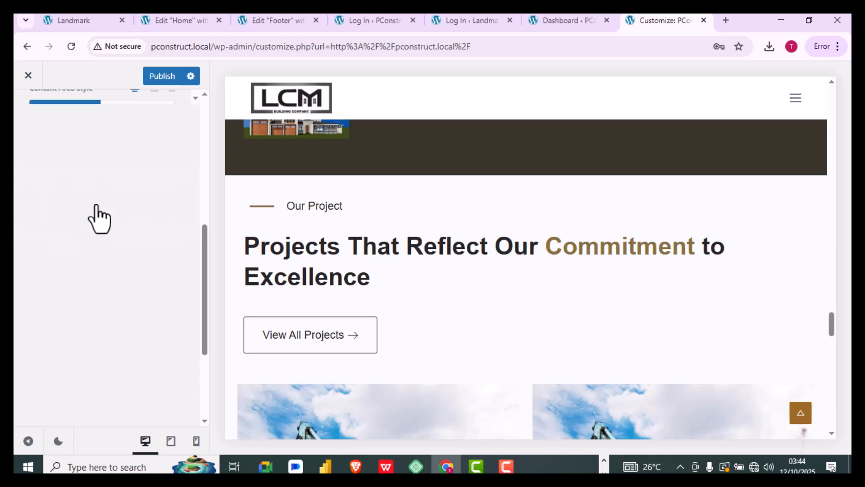
pyautogui.scroll(-2, 90, 303)
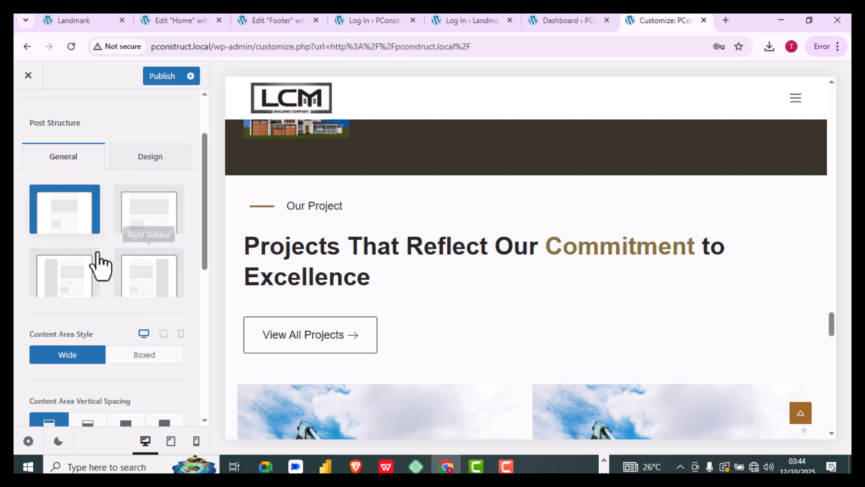
pyautogui.scroll(-2, 130, 266)
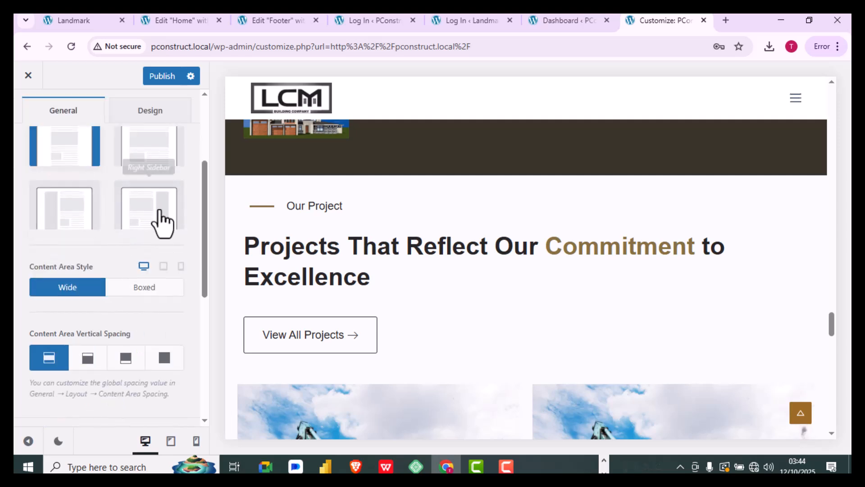
pyautogui.scroll(1, 153, 178)
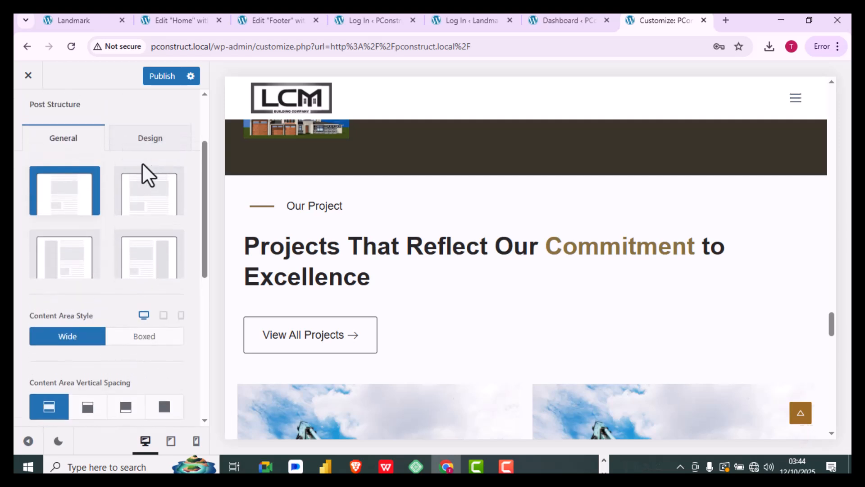
pyautogui.scroll(-5, 87, 276)
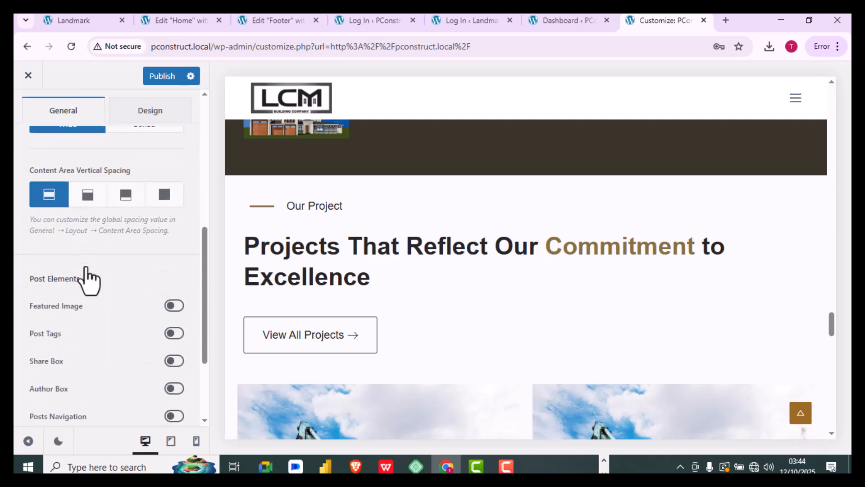
pyautogui.scroll(-2, 86, 279)
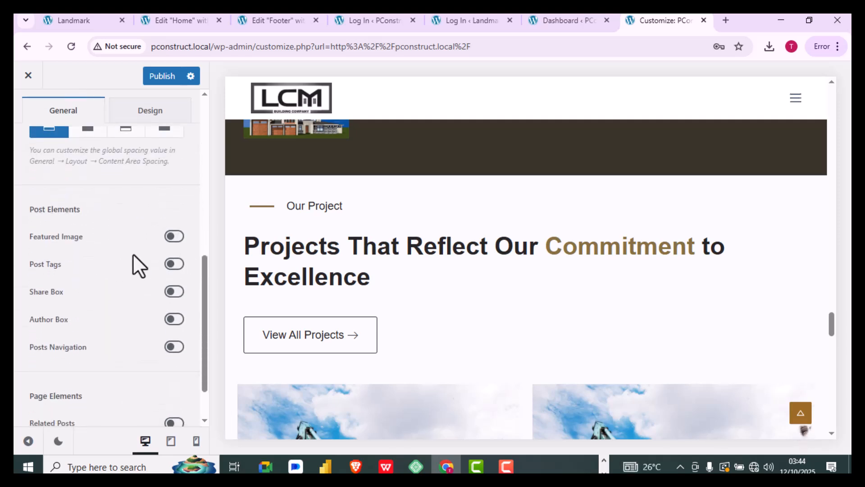
pyautogui.scroll(-1, 116, 318)
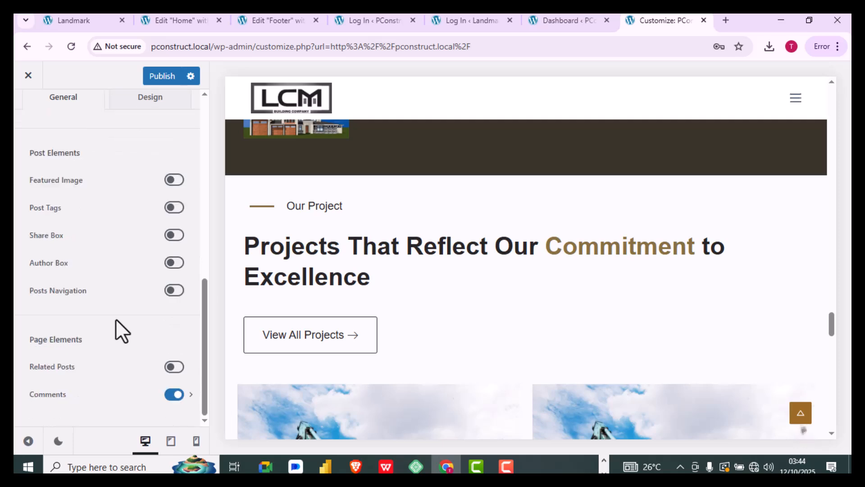
pyautogui.scroll(8, 116, 318)
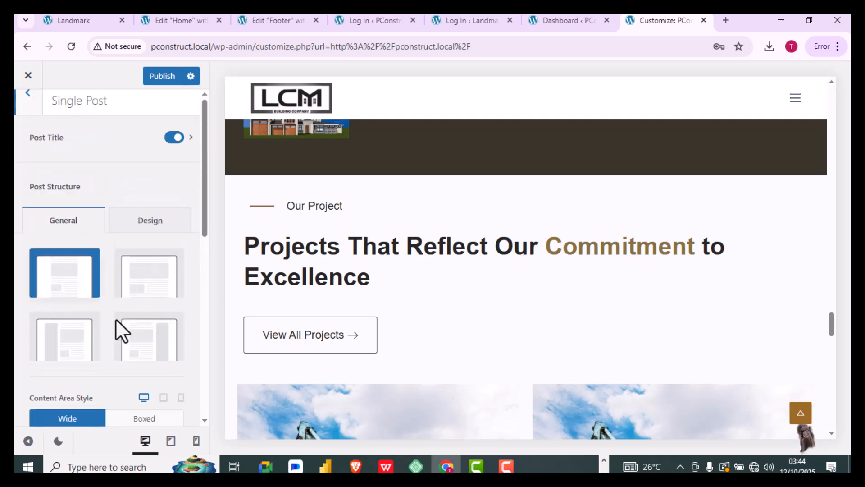
pyautogui.click(28, 113)
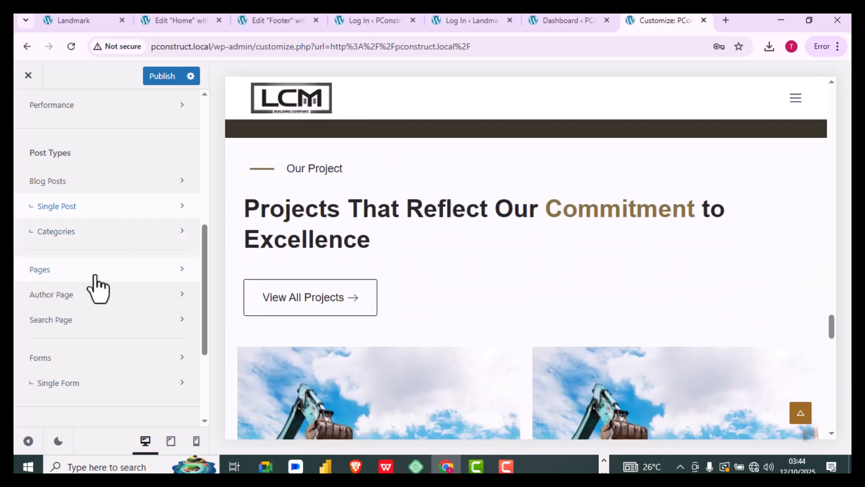
# Look at the Author Page title and structure settings, and return to the main Customizer options
pyautogui.scroll(-2, 88, 304)
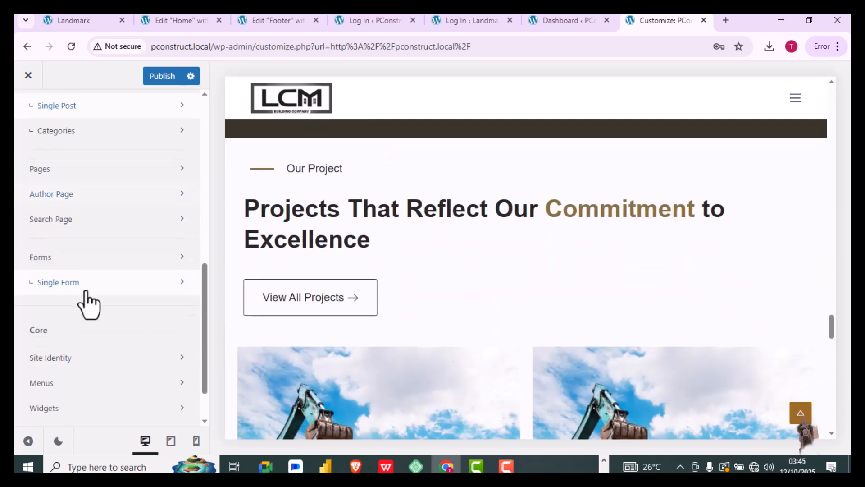
pyautogui.click(88, 200)
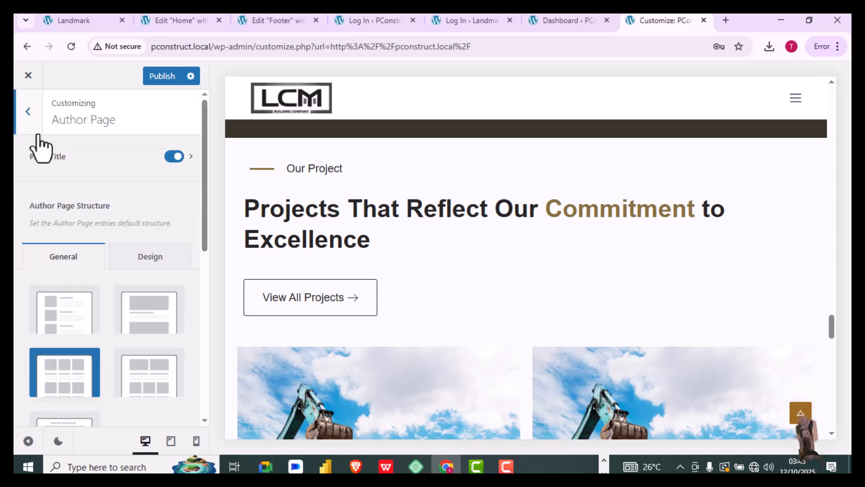
pyautogui.click(31, 126)
# Open Site Identity under Core and examine its Site Title and Tagline fields
pyautogui.scroll(-1, 74, 304)
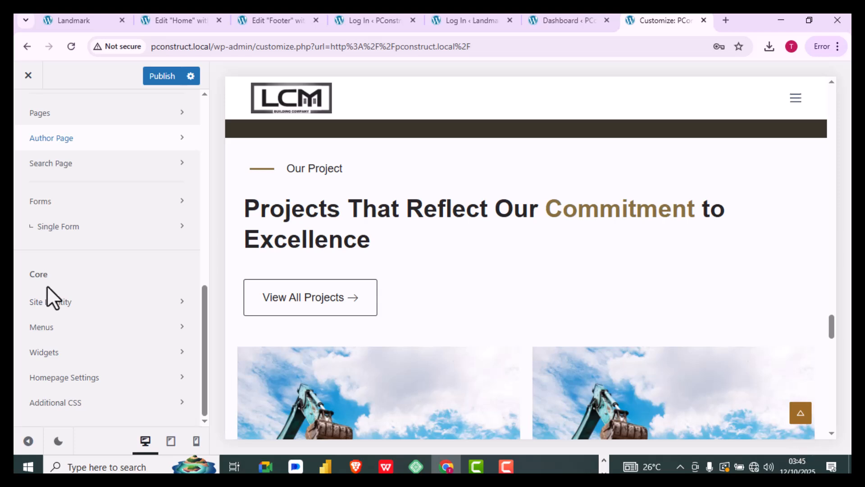
pyautogui.click(59, 302)
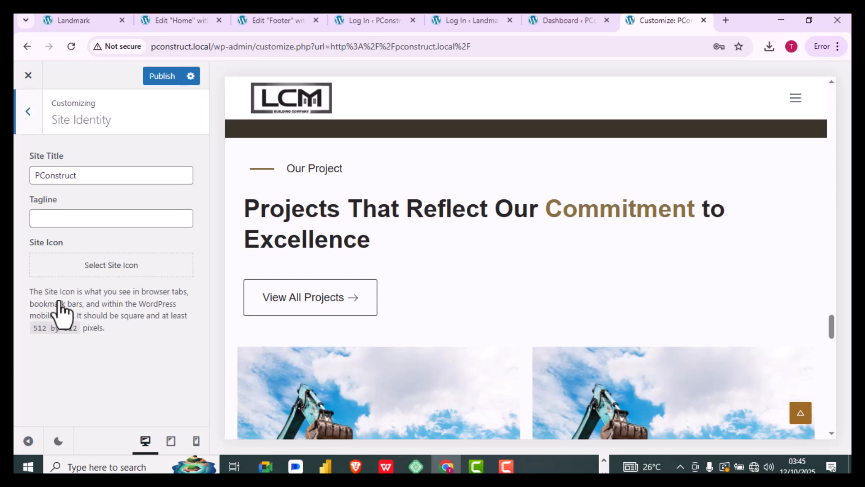
pyautogui.moveTo(89, 174); pyautogui.dragTo(32, 173)
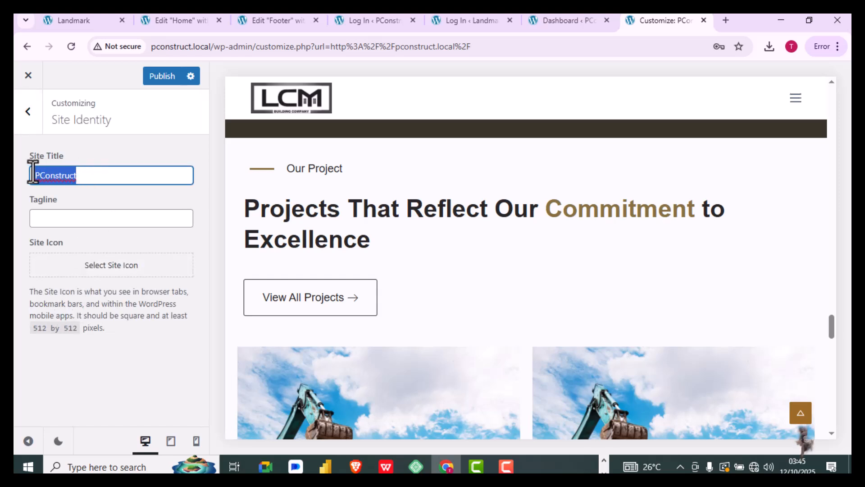
pyautogui.click(68, 220)
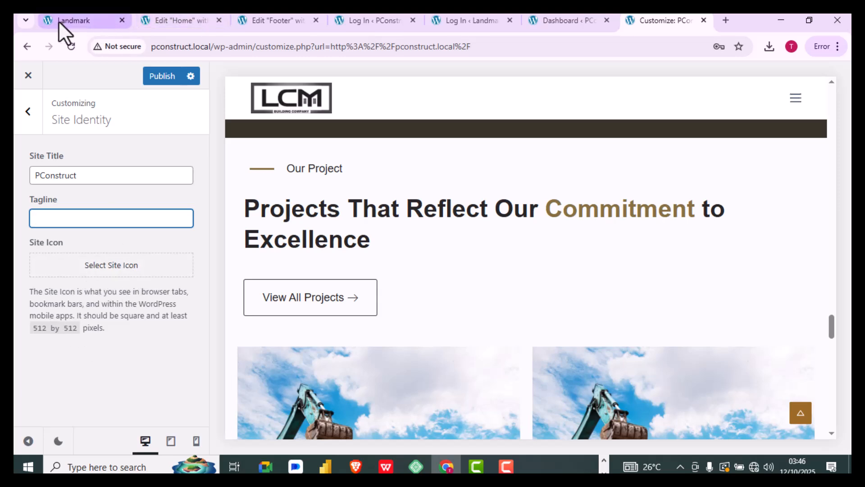
pyautogui.moveTo(46, 19)
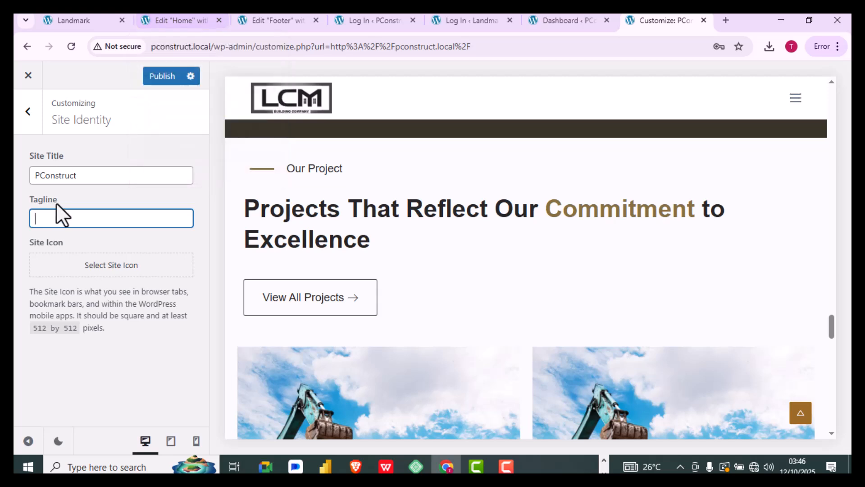
# Set the site icon to the New-logo.png image from the media library, cropped to the square around the letter L
pyautogui.click(89, 267)
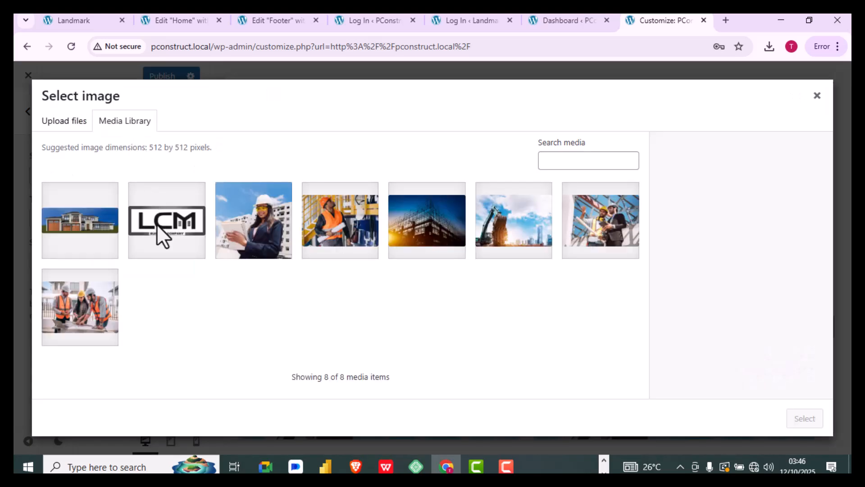
pyautogui.click(157, 228)
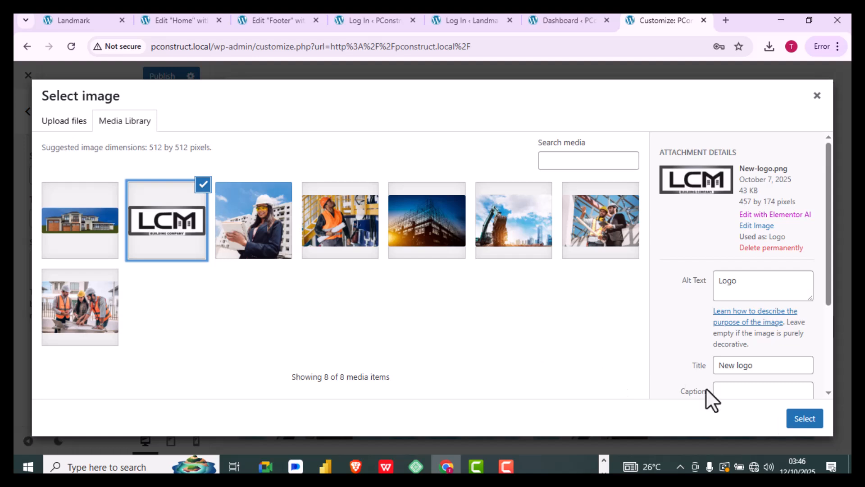
pyautogui.click(803, 419)
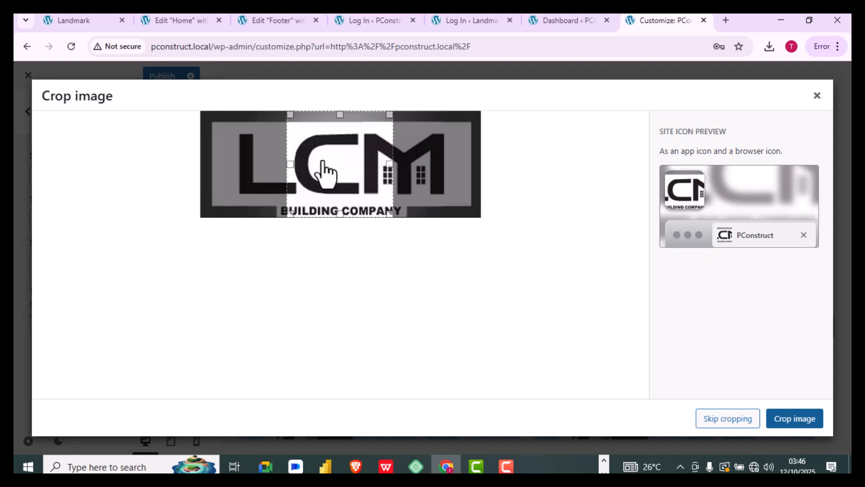
pyautogui.moveTo(270, 174); pyautogui.dragTo(234, 162)
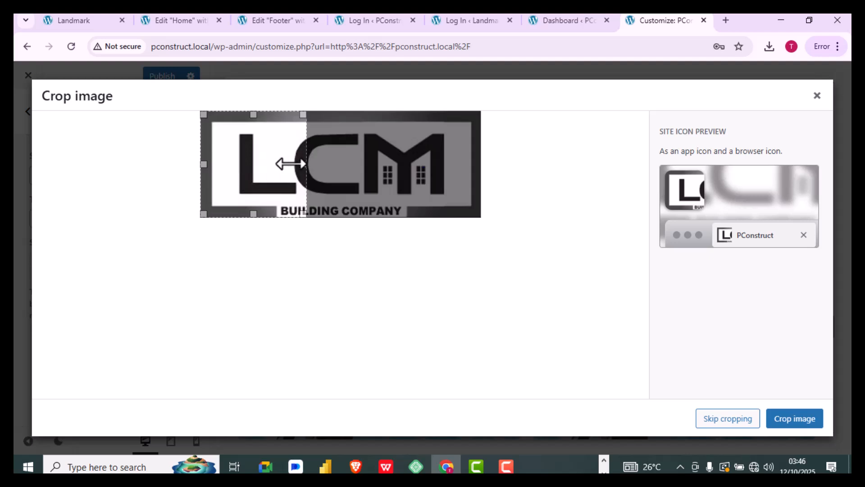
pyautogui.click(786, 424)
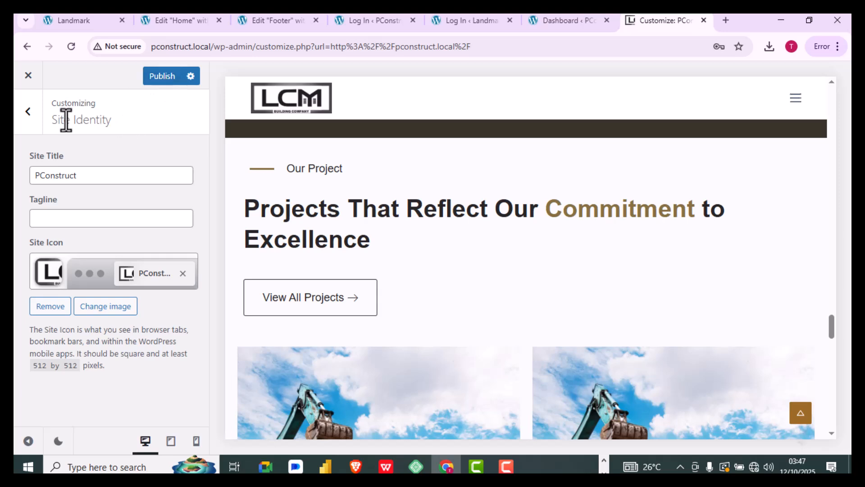
# Look at the Menus settings under Core, covering menu creation and menu locations, and return to the main options
pyautogui.click(25, 113)
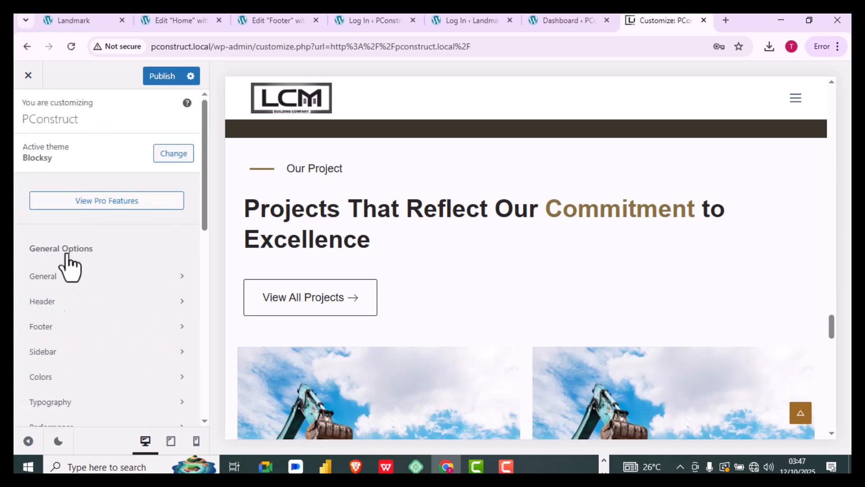
pyautogui.scroll(-10, 60, 271)
pyautogui.click(60, 327)
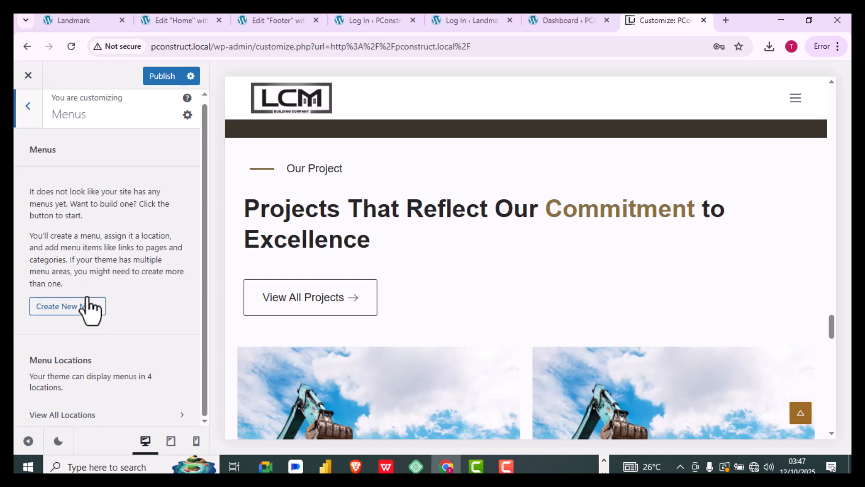
pyautogui.click(31, 118)
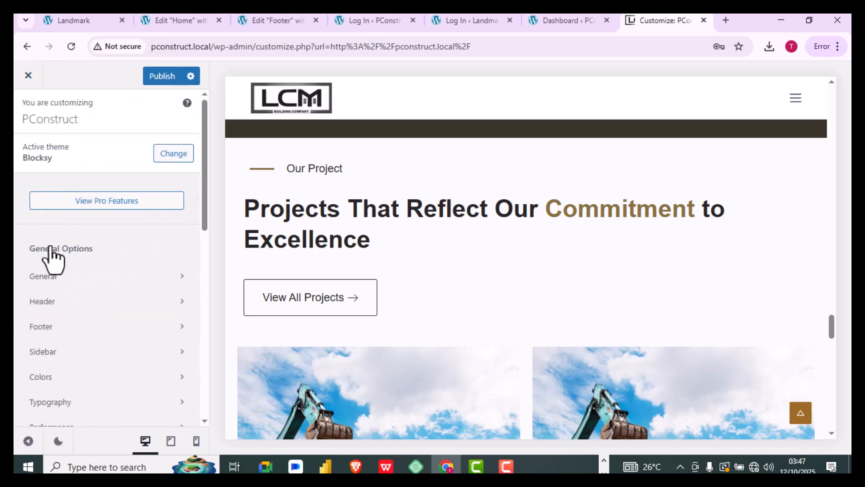
# Check the Widgets section, and examine the Homepage Settings for the homepage display, Homepage and Posts page options
pyautogui.scroll(-10, 63, 315)
pyautogui.click(99, 355)
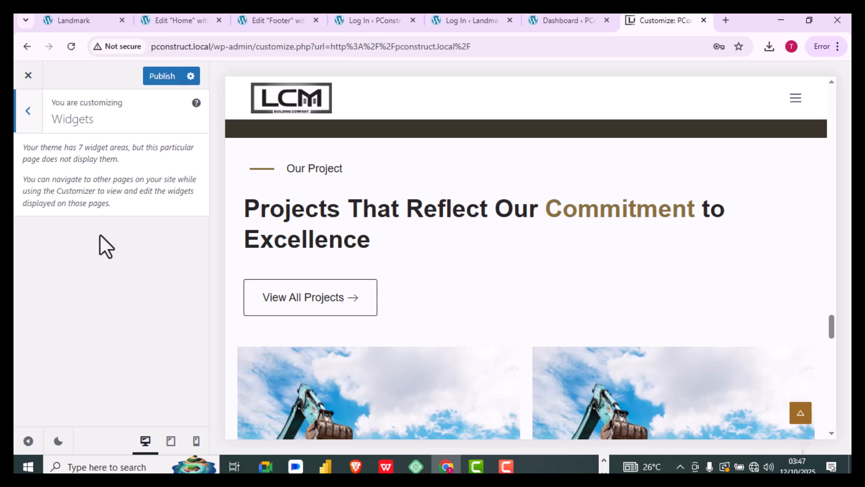
pyautogui.click(33, 116)
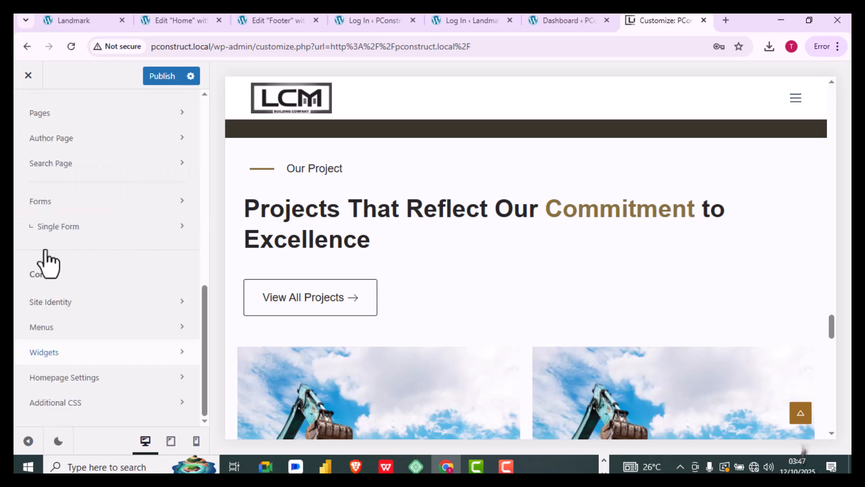
pyautogui.click(60, 383)
pyautogui.scroll(-1, 66, 403)
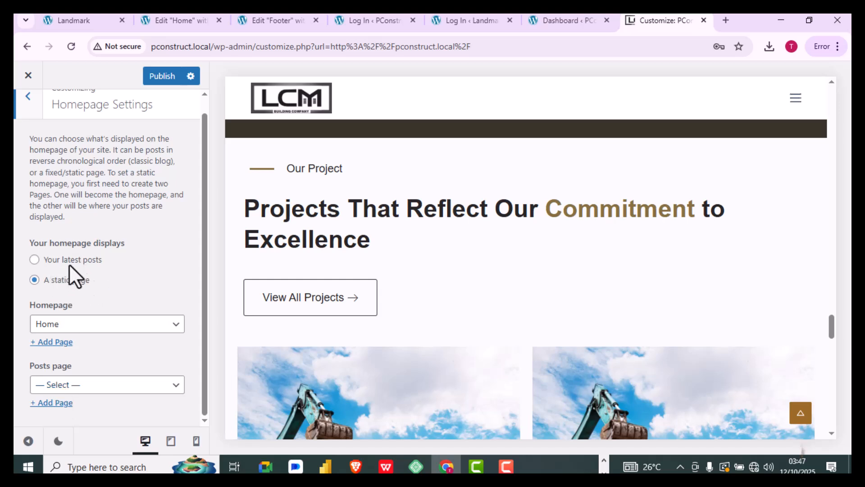
# Look at the pages offered for the static Homepage option and return to the main customizer options
pyautogui.click(87, 324)
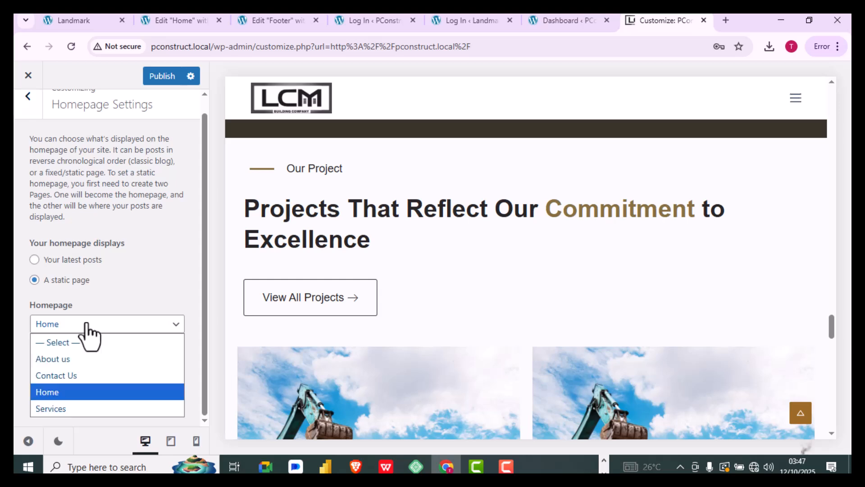
pyautogui.click(140, 251)
pyautogui.click(28, 106)
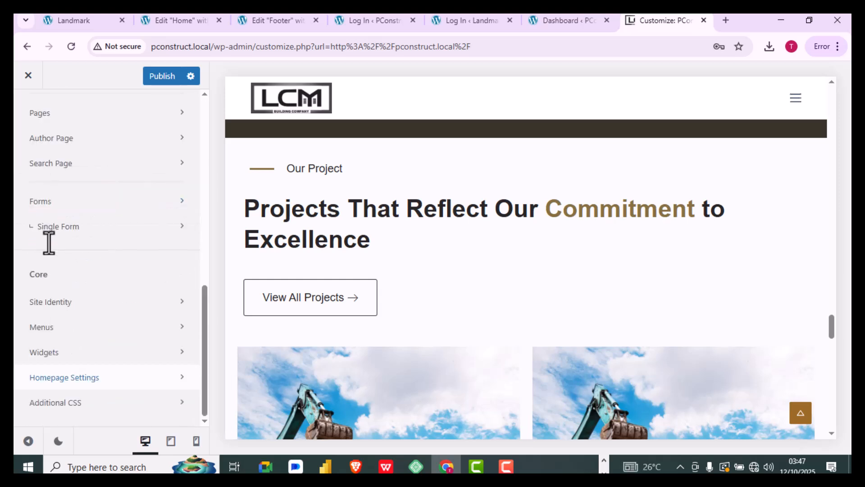
# Open Additional CSS under Core and examine its instructions and empty code editor
pyautogui.click(76, 406)
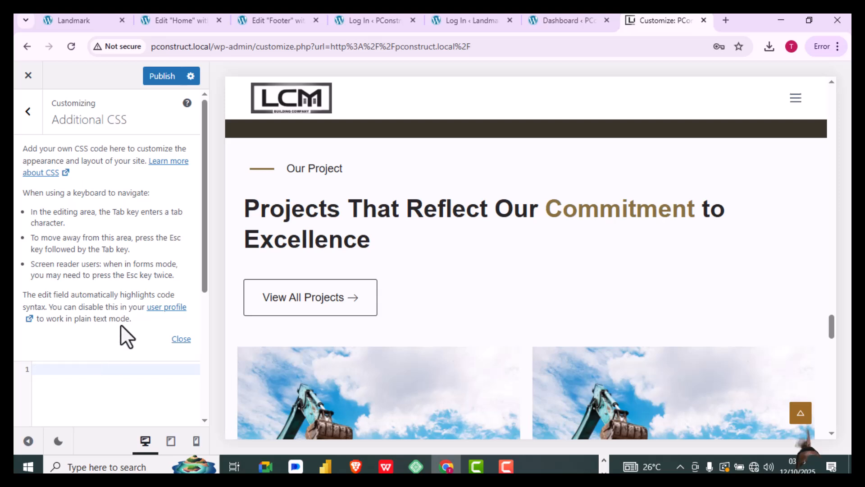
pyautogui.scroll(-3, 121, 324)
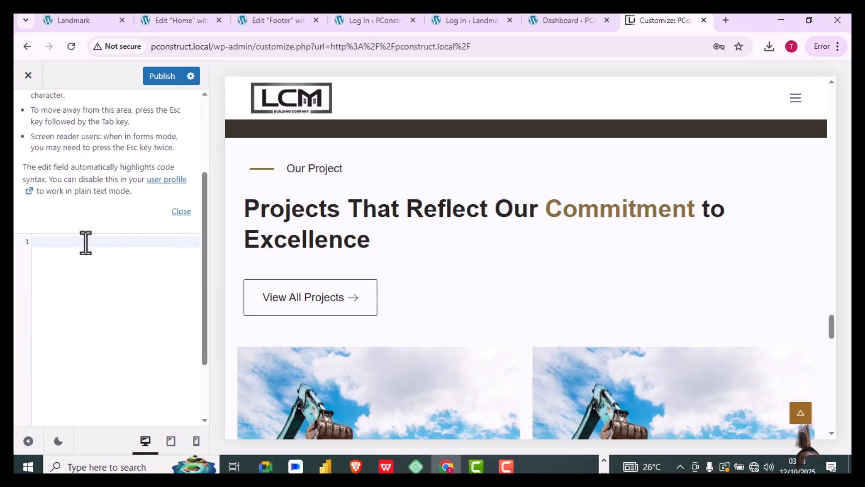
pyautogui.write('M')
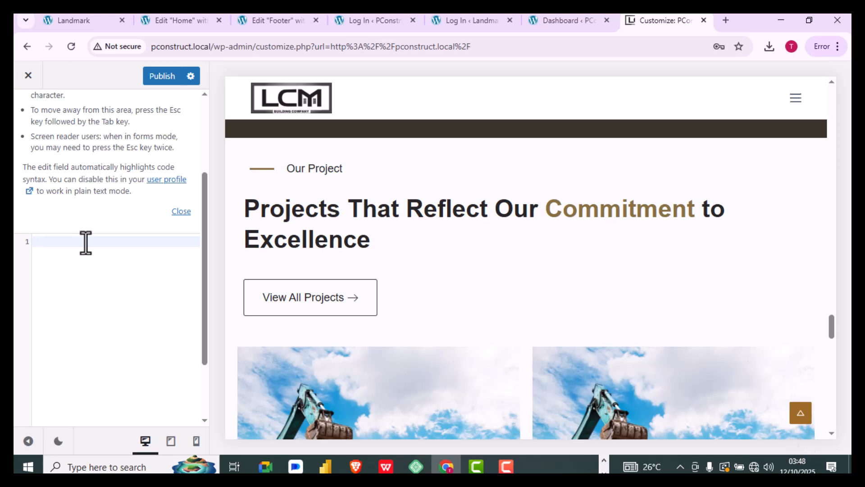
# Examine the homepage preview from the About section to Our Project, highlighting the "Projects That Reflect Our Commitment to Excellence" heading as a styling example
pyautogui.moveTo(372, 243); pyautogui.dragTo(252, 214)
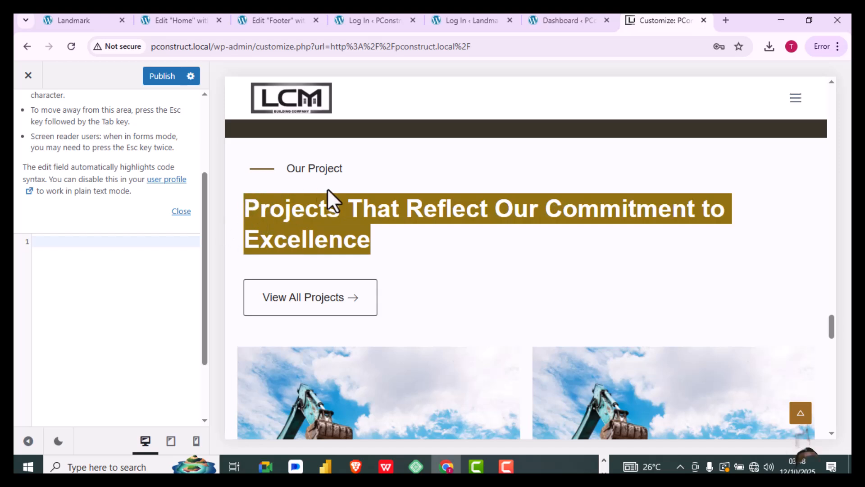
pyautogui.click(324, 205)
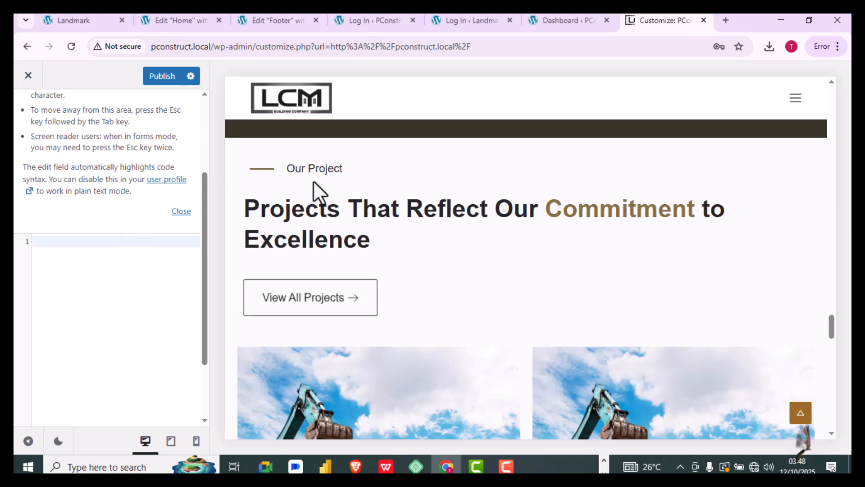
pyautogui.scroll(-10, 392, 191)
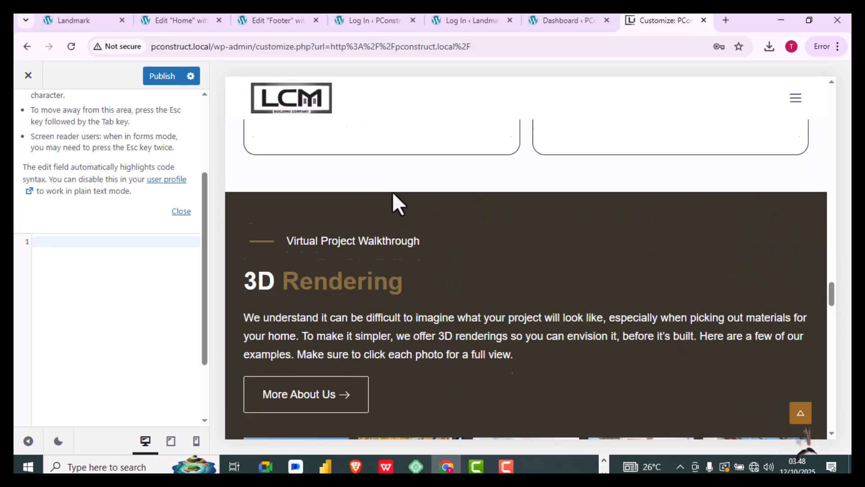
pyautogui.scroll(10, 392, 191)
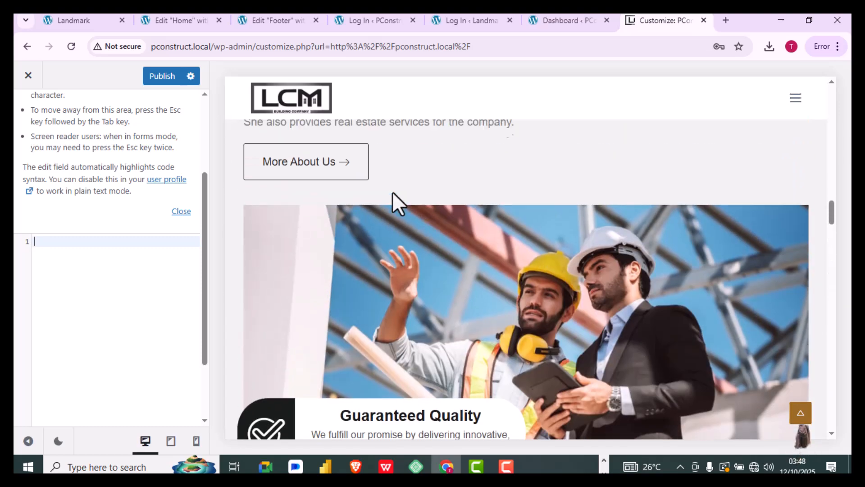
pyautogui.scroll(-10, 286, 319)
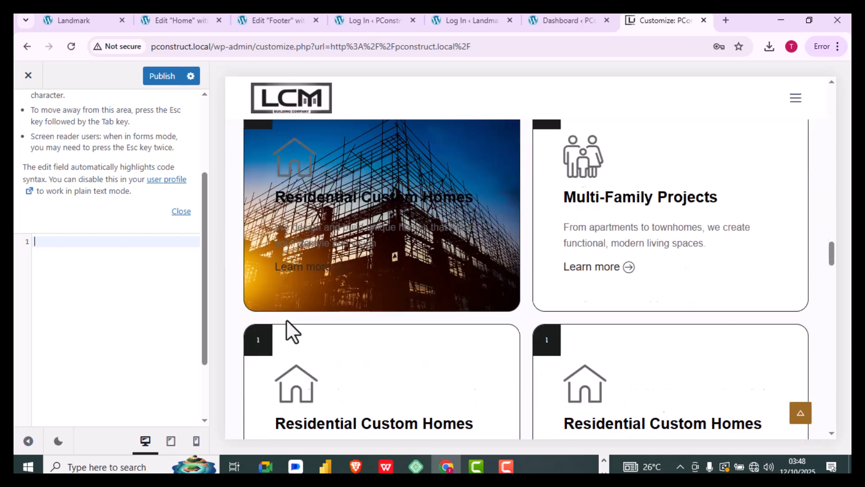
pyautogui.scroll(-5, 286, 320)
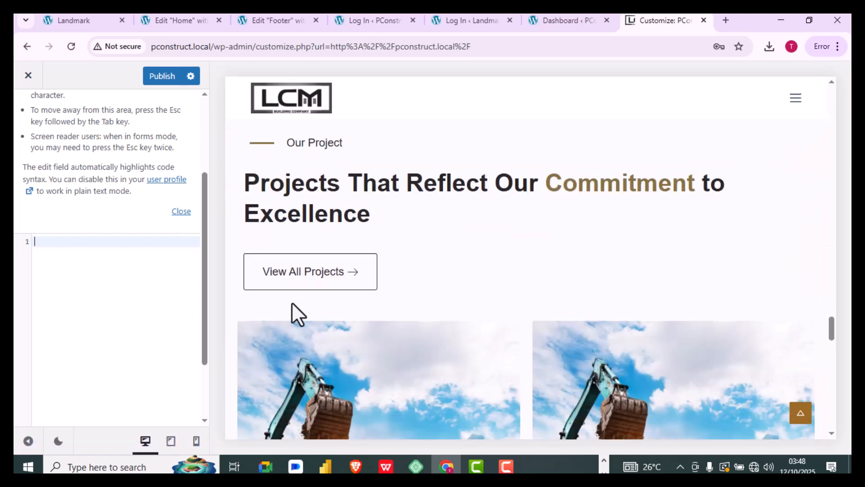
pyautogui.moveTo(368, 212); pyautogui.dragTo(247, 180)
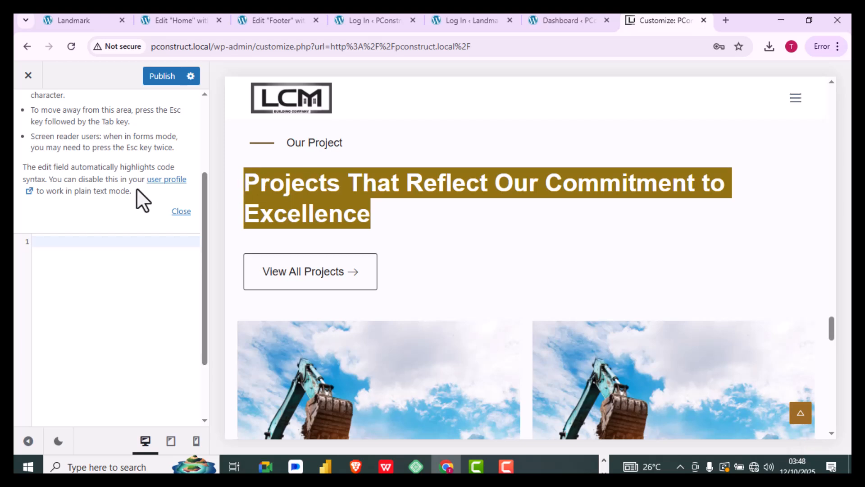
pyautogui.scroll(-2, 137, 188)
pyautogui.scroll(5, 137, 188)
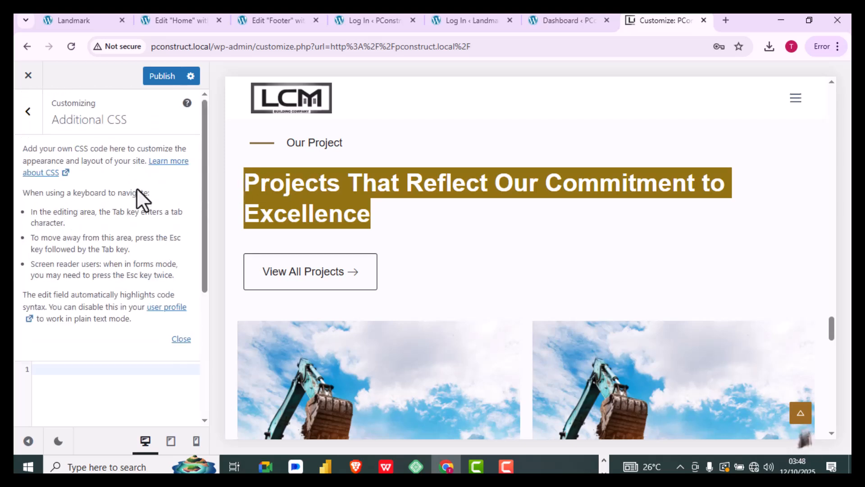
# Leave Additional CSS, publish the customizer changes and look over the main option list
pyautogui.click(27, 113)
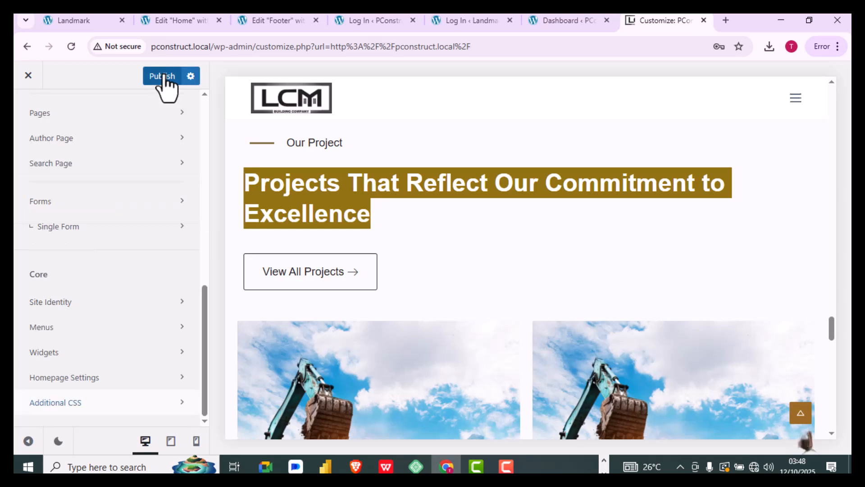
pyautogui.scroll(10, 49, 234)
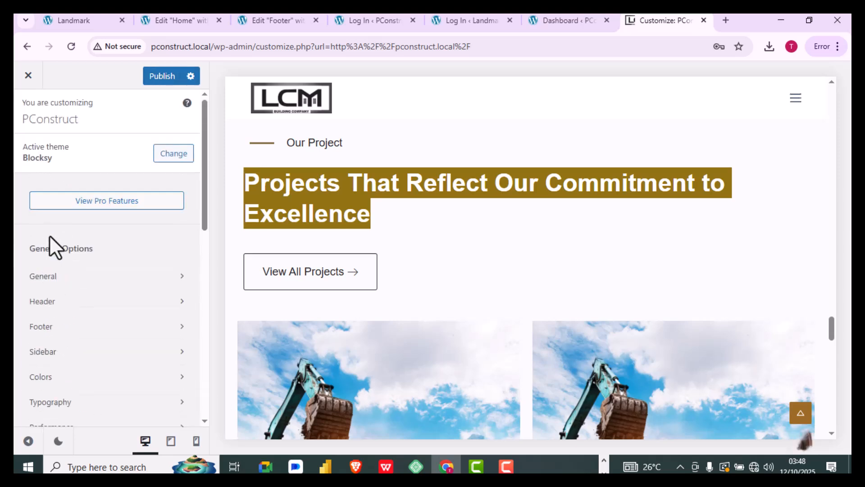
pyautogui.click(163, 78)
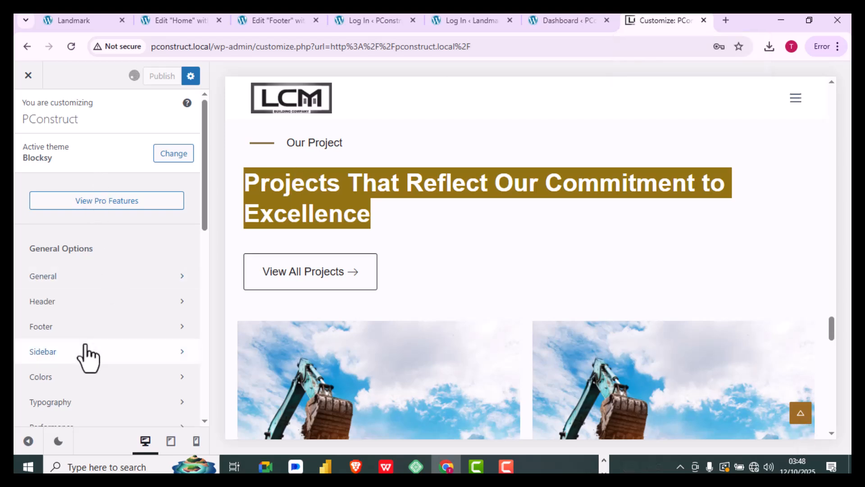
pyautogui.scroll(-7, 88, 356)
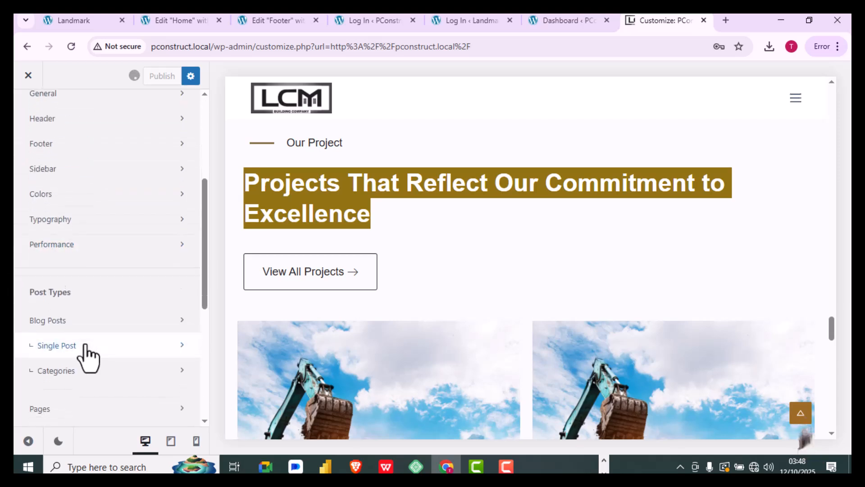
pyautogui.scroll(-4, 88, 356)
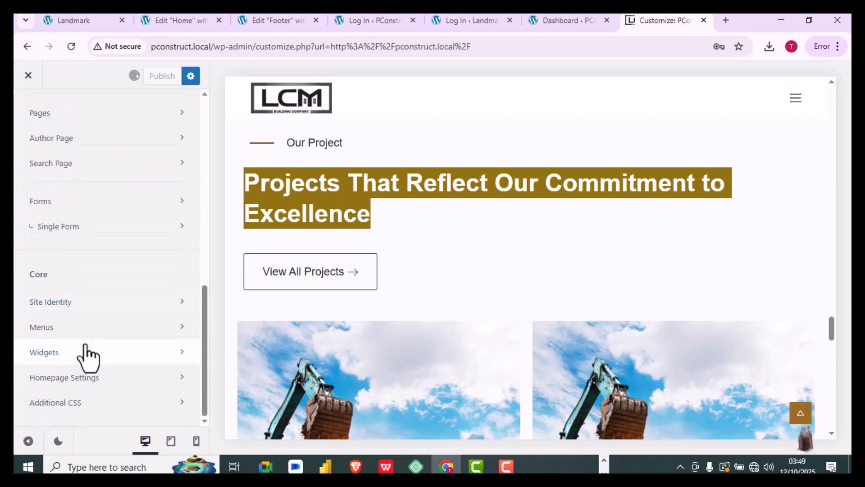
pyautogui.scroll(10, 170, 239)
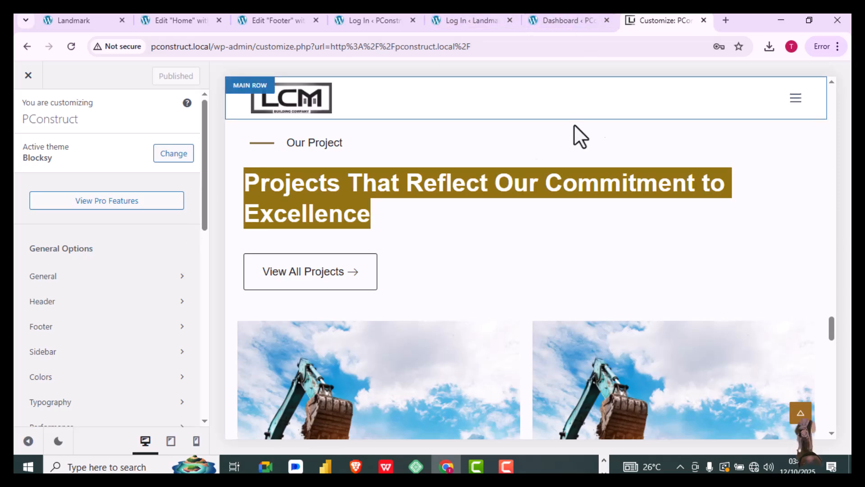
# Clear the heading selection, review the homepage preview back to its top, and go to the live PConstruct site
pyautogui.click(482, 242)
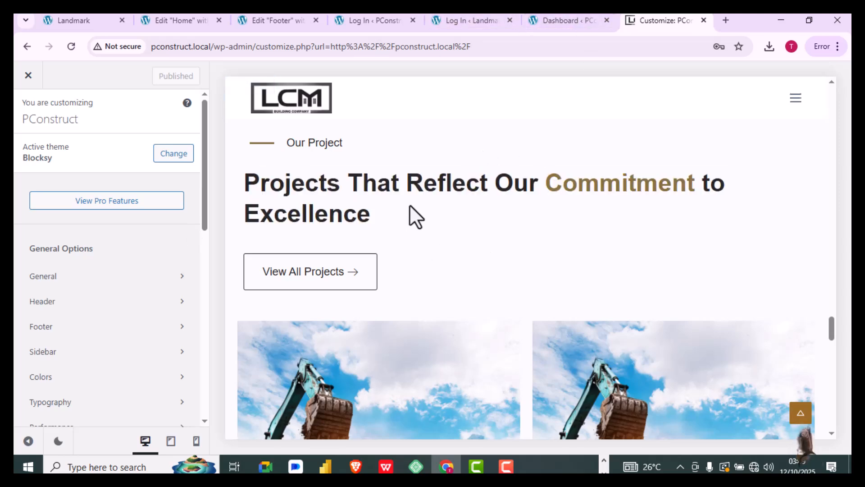
pyautogui.scroll(10, 367, 210)
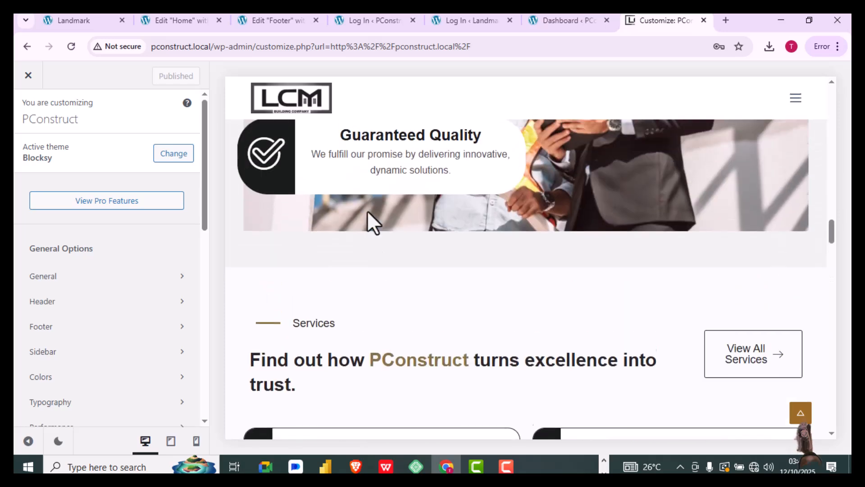
pyautogui.scroll(5, 368, 213)
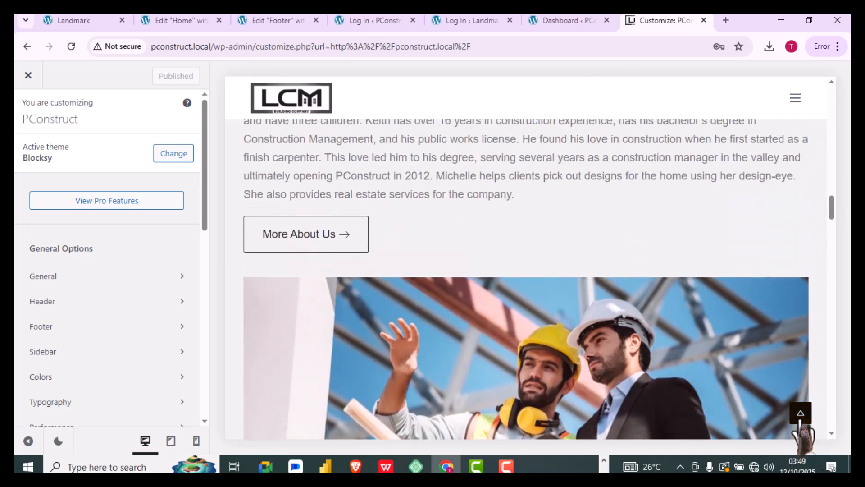
pyautogui.click(800, 413)
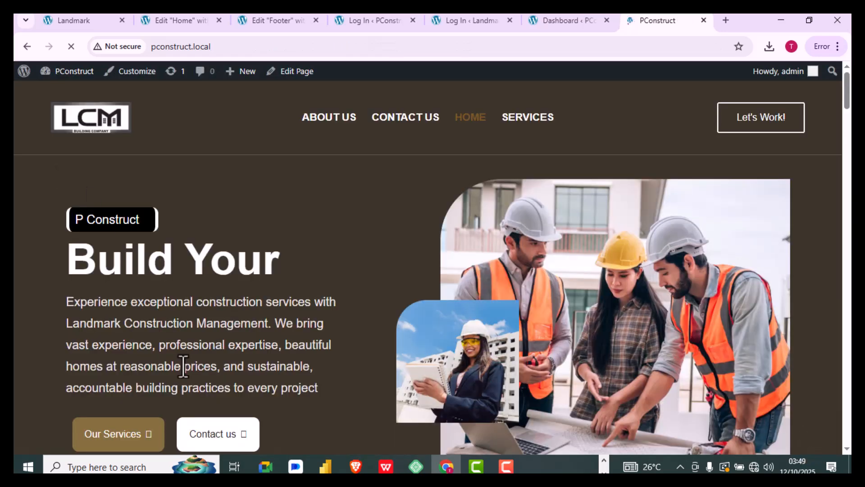
# Examine the live PConstruct homepage from the header and hero through the services, 3D rendering and testimonial sections to the footer
pyautogui.scroll(-1, 183, 366)
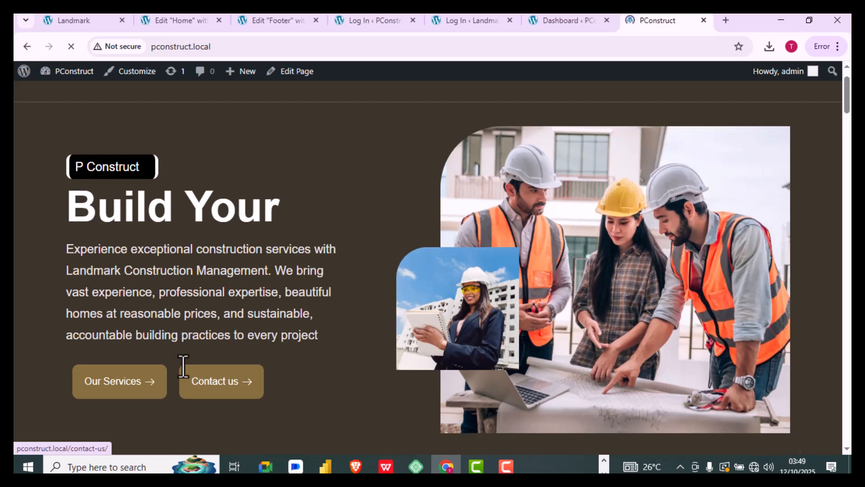
pyautogui.scroll(1, 184, 366)
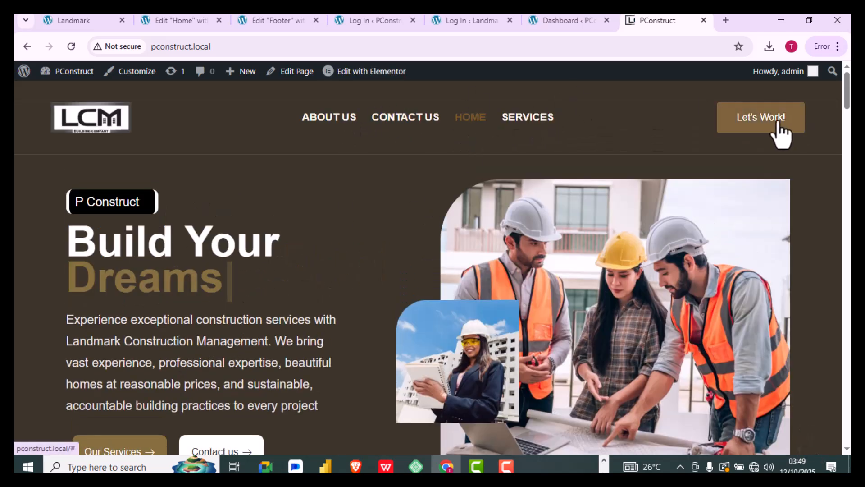
pyautogui.scroll(-12, 660, 250)
pyautogui.scroll(-10, 659, 250)
pyautogui.scroll(-8, 659, 248)
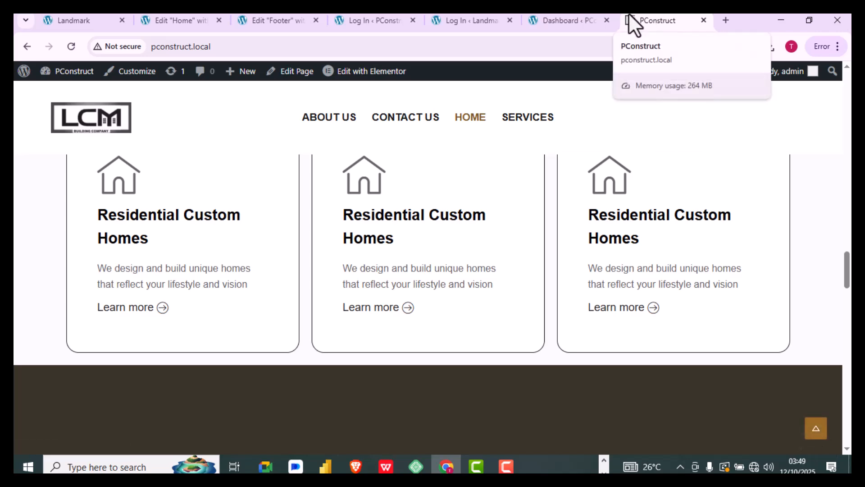
pyautogui.scroll(-8, 557, 78)
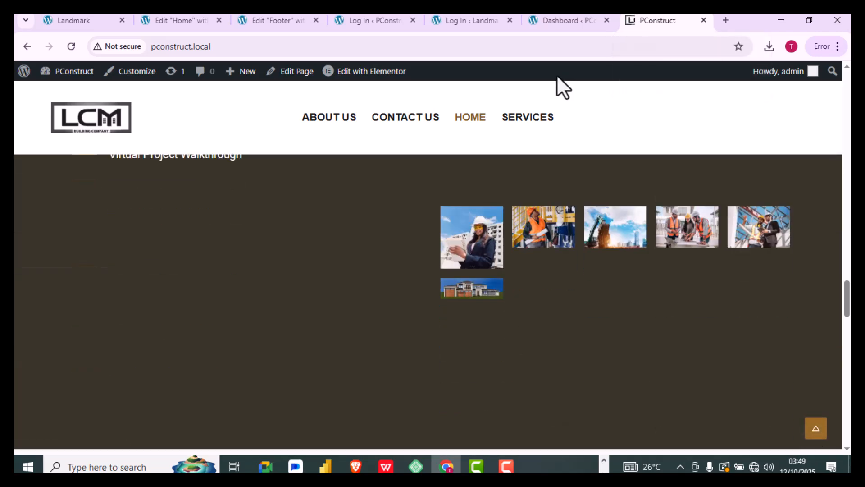
pyautogui.scroll(-20, 492, 266)
pyautogui.scroll(6, 492, 266)
pyautogui.scroll(6, 492, 266)
pyautogui.scroll(-8, 492, 266)
pyautogui.scroll(-6, 493, 265)
pyautogui.scroll(10, 492, 266)
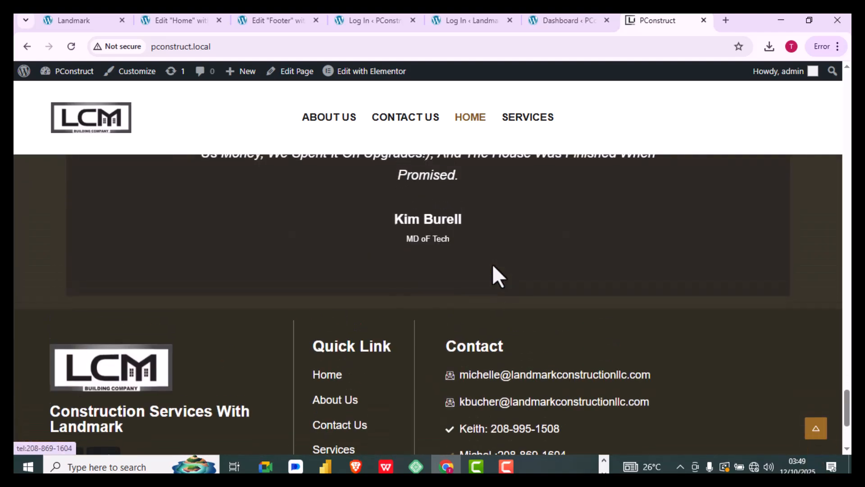
pyautogui.scroll(15, 492, 266)
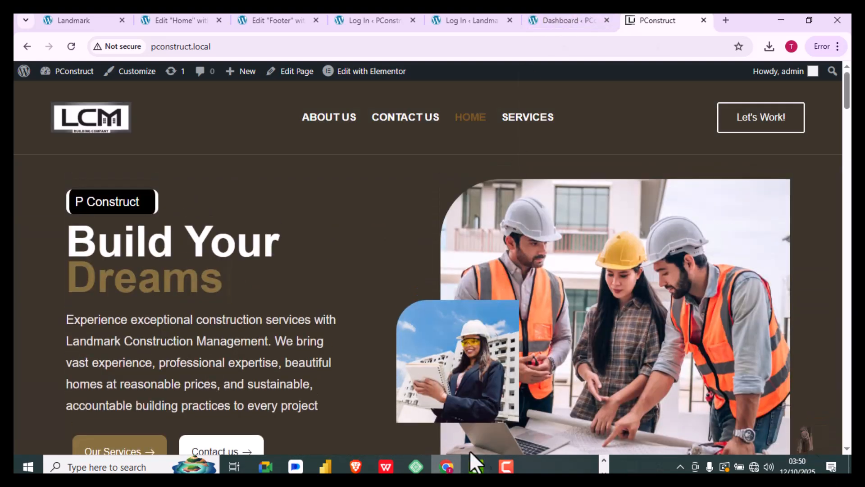
pyautogui.moveTo(506, 469)
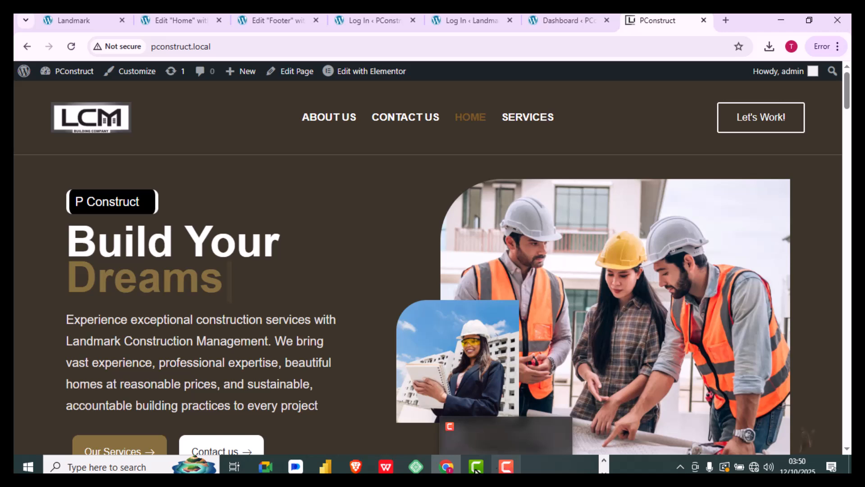
pyautogui.moveTo(477, 469)
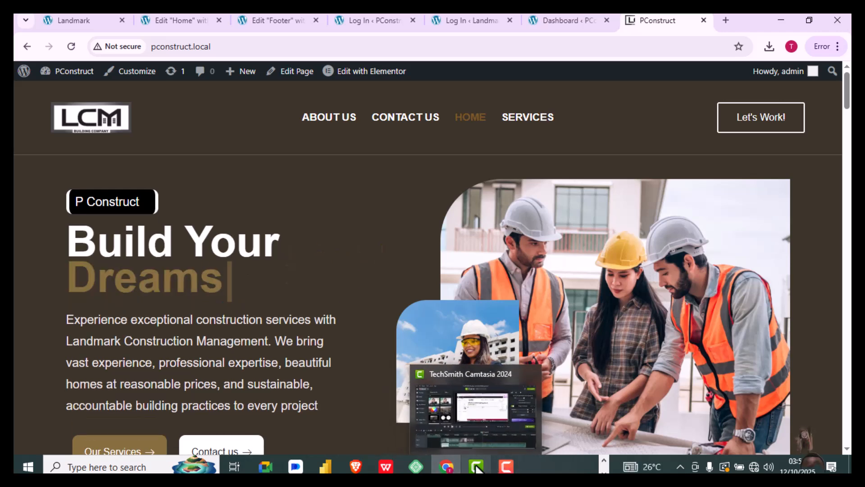
pyautogui.click(506, 468)
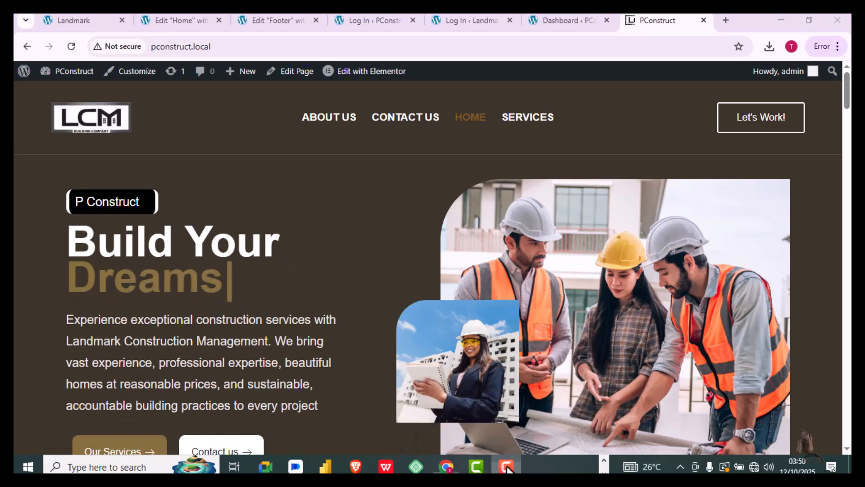